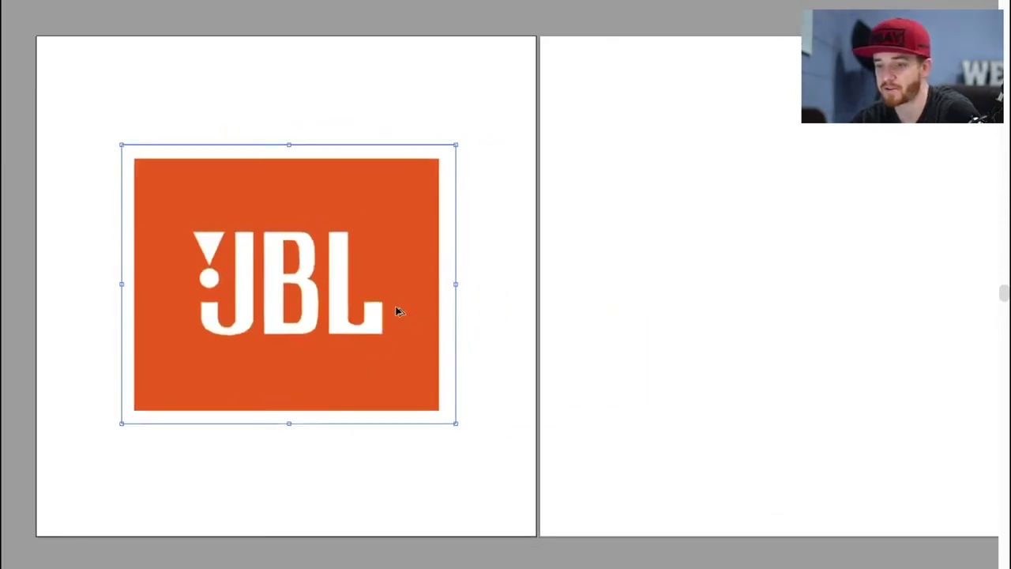
Duplicate the orange JBL logo image onto the second artboard and restore the normal screen mode.
{"action": "left_click_drag", "start_coordinate": [374, 301], "coordinate": [759, 295]}
{"action": "scroll", "coordinate": [808, 296], "scroll_direction": "right", "scroll_amount": 3}
{"action": "left_click", "coordinate": [614, 147]}
{"action": "key", "text": "f"}
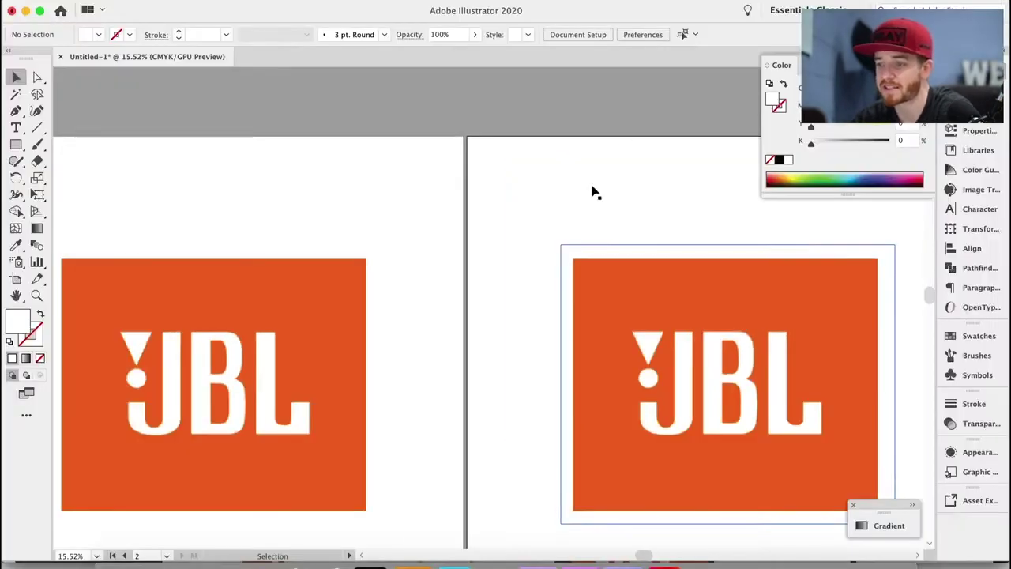
Image Trace the copied logo with the default preset and check it briefly in outline view.
{"action": "left_click", "coordinate": [660, 301]}
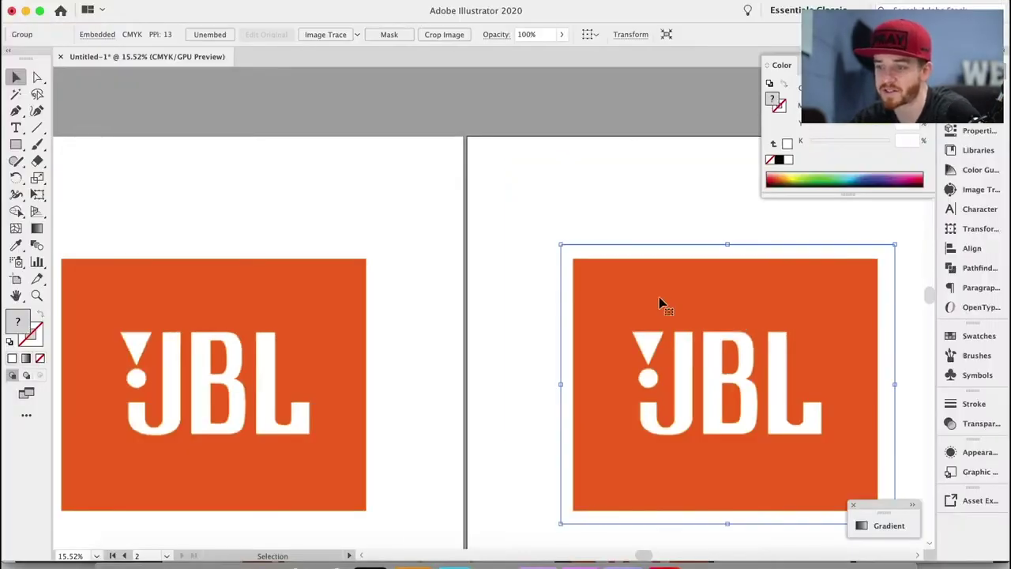
{"action": "left_click", "coordinate": [357, 35]}
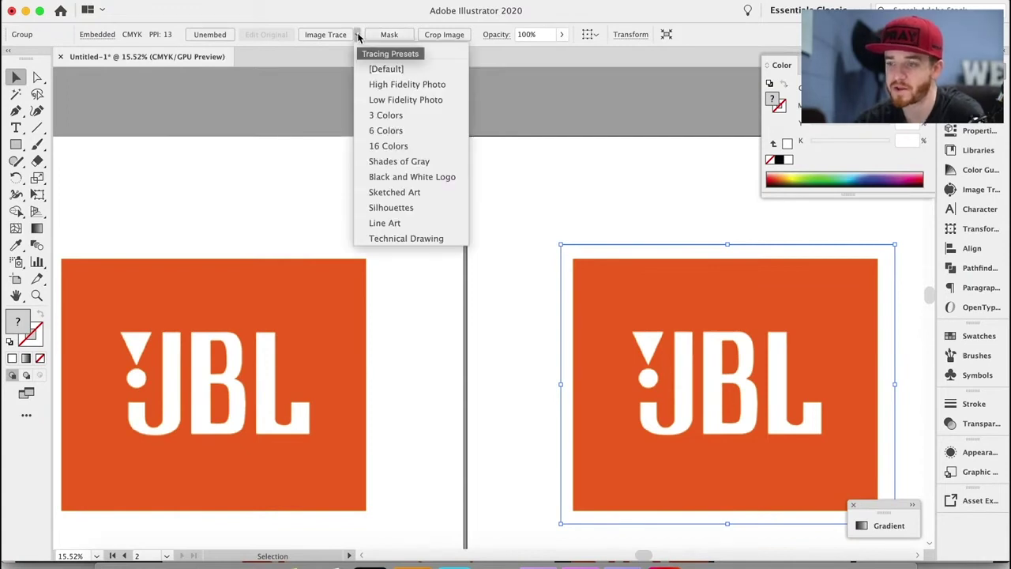
{"action": "left_click", "coordinate": [324, 36]}
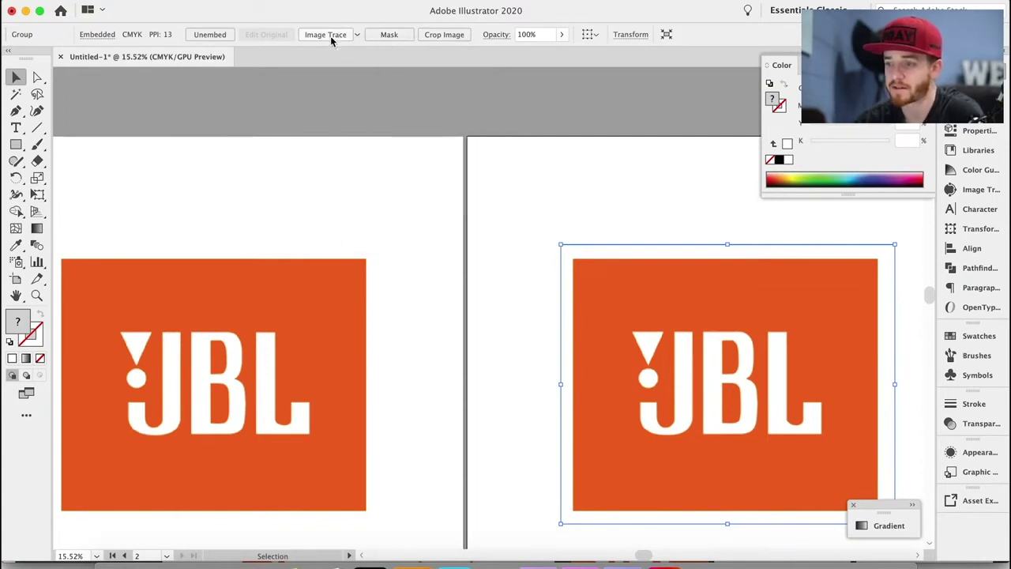
{"action": "left_click", "coordinate": [326, 36]}
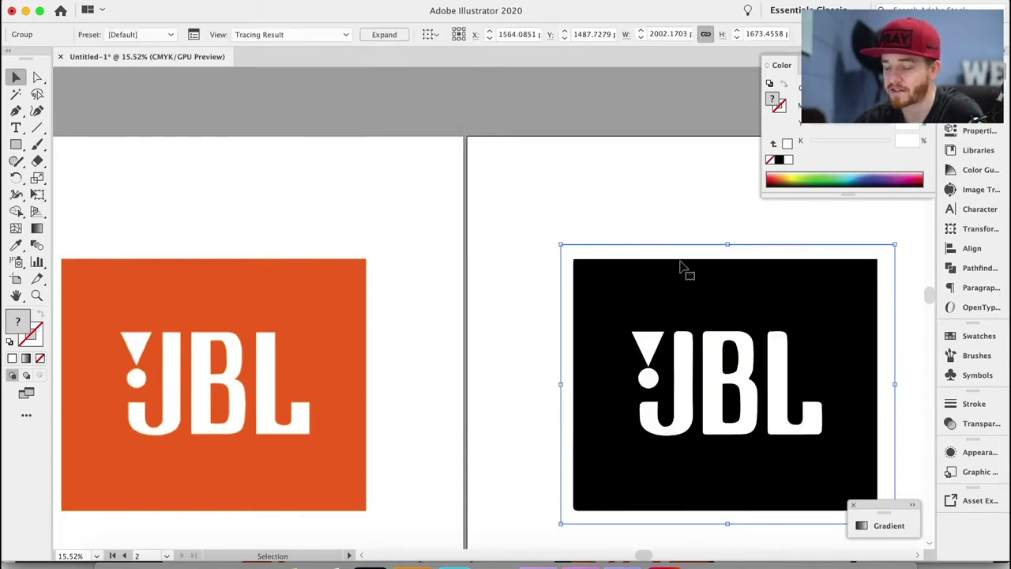
{"action": "key", "text": "super+y"}
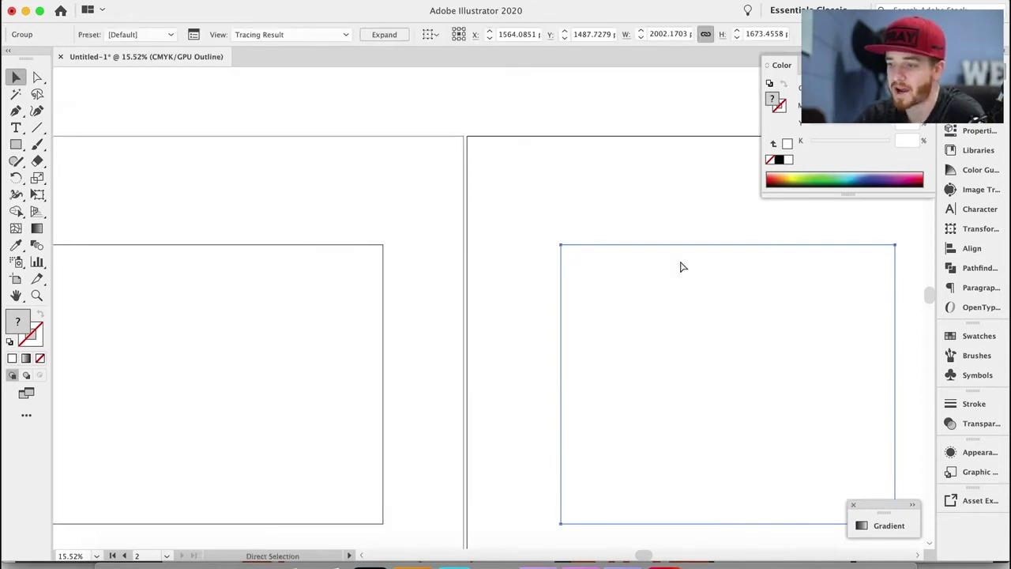
{"action": "key", "text": "super+y"}
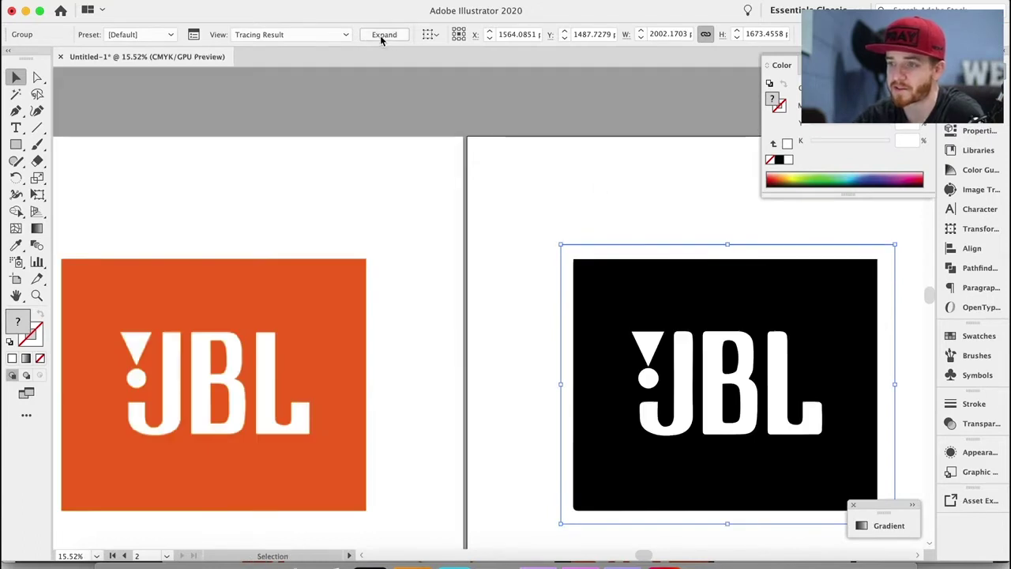
Expand the traced logo and inspect its vector paths up close in outline view.
{"action": "left_click", "coordinate": [384, 35]}
{"action": "key", "text": "super+y"}
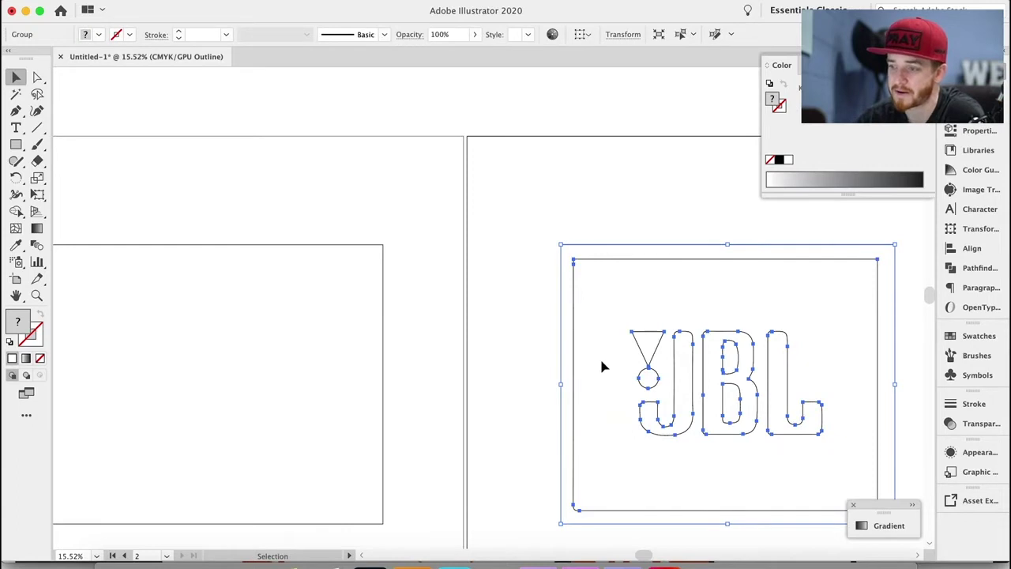
{"action": "scroll", "coordinate": [601, 365], "scroll_direction": "up", "scroll_amount": 10}
{"action": "scroll", "coordinate": [601, 365], "scroll_direction": "down", "scroll_amount": 5}
{"action": "scroll", "coordinate": [600, 364], "scroll_direction": "up", "scroll_amount": 5}
{"action": "scroll", "coordinate": [601, 364], "scroll_direction": "up", "scroll_amount": 10}
{"action": "scroll", "coordinate": [605, 365], "scroll_direction": "down", "scroll_amount": 5}
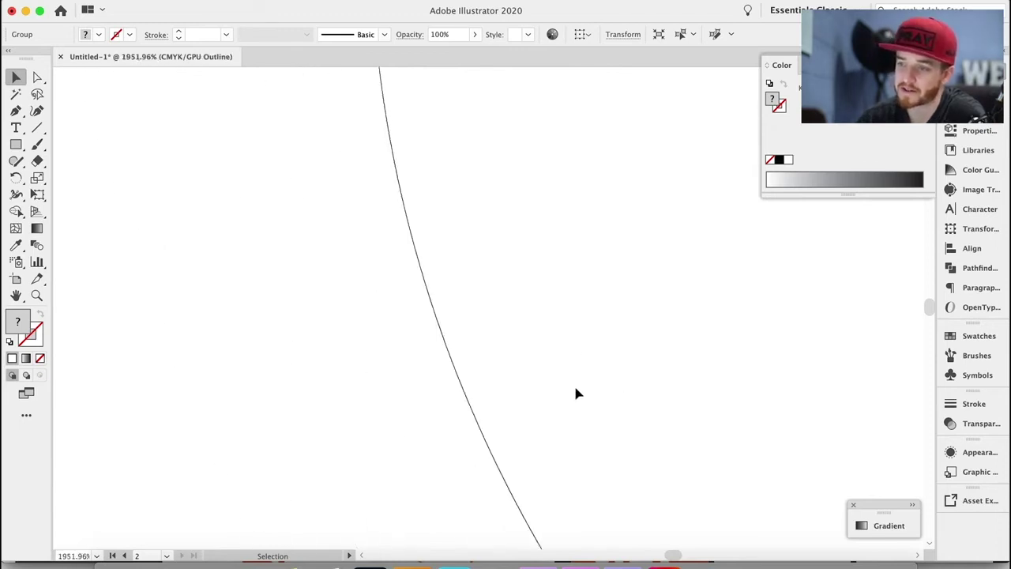
{"action": "scroll", "coordinate": [577, 391], "scroll_direction": "down", "scroll_amount": 15}
{"action": "scroll", "coordinate": [577, 399], "scroll_direction": "down", "scroll_amount": 4}
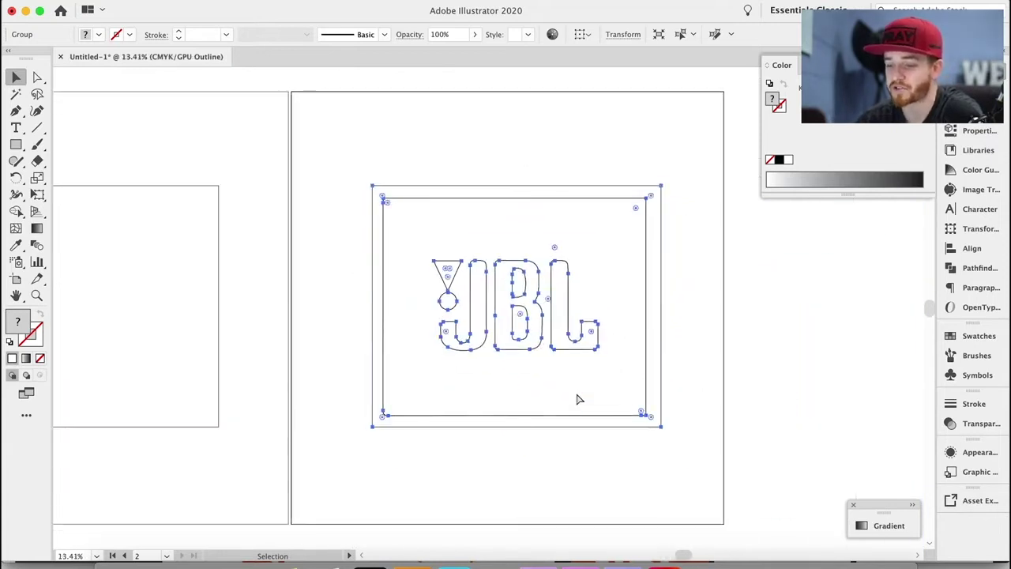
Undo the expansion and the trace of the copied logo, return to preview view and look over the tracing presets.
{"action": "key", "text": "super+z"}
{"action": "key", "text": "super+y"}
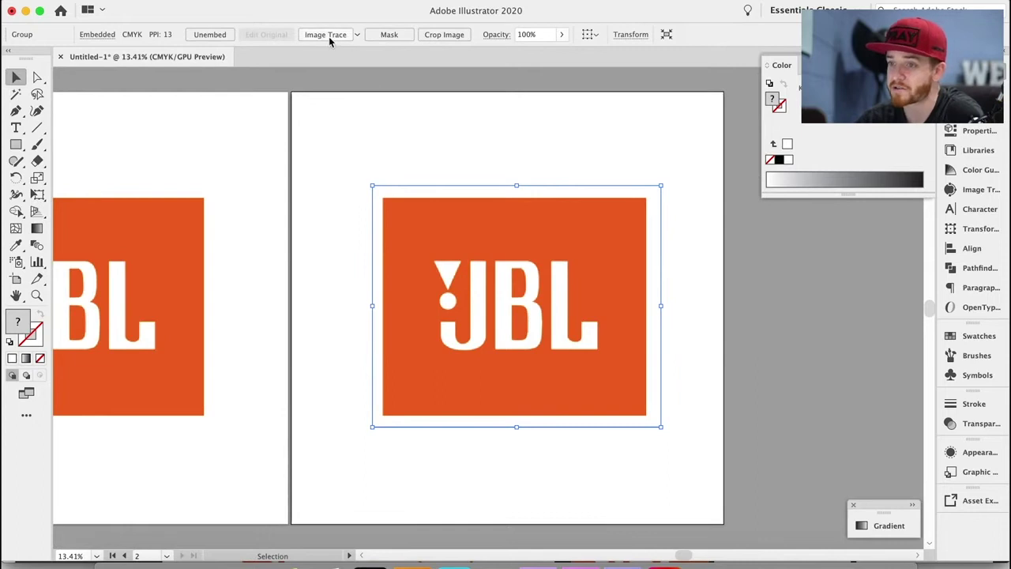
{"action": "left_click", "coordinate": [358, 35]}
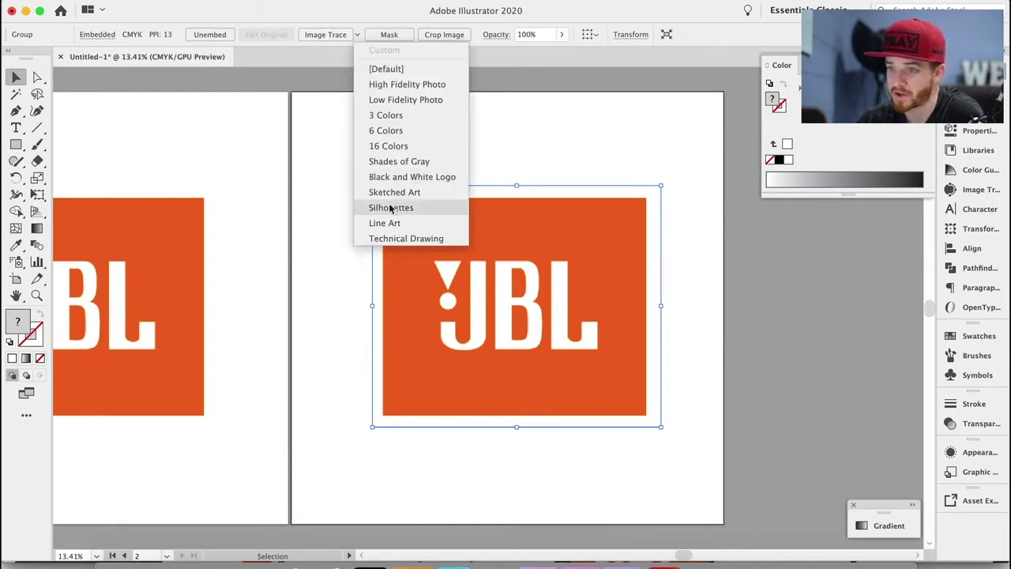
{"action": "left_click", "coordinate": [644, 153]}
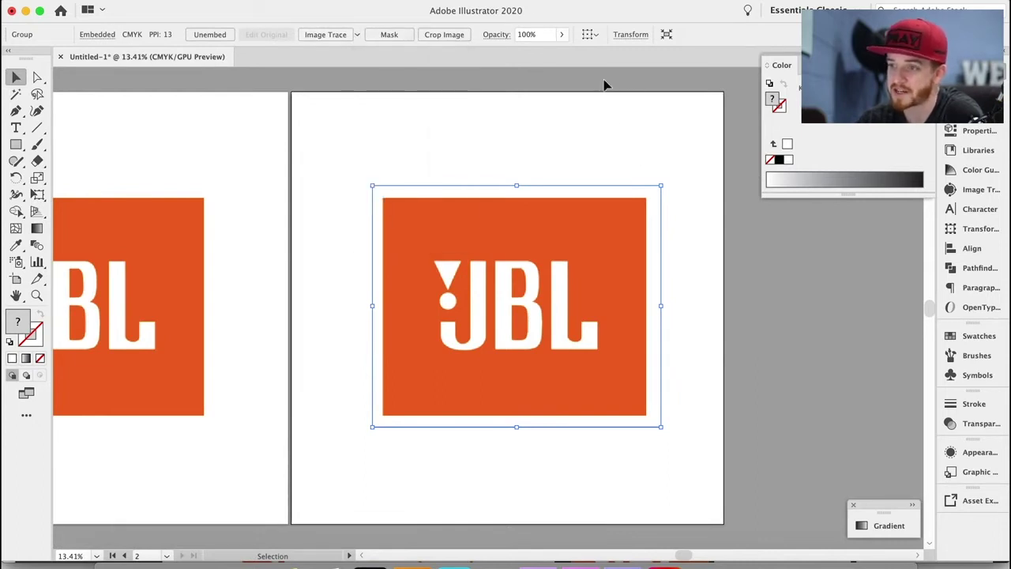
Show the Image Trace settings with their advanced options and turn on Preview for the copied logo.
{"action": "left_click", "coordinate": [371, 0]}
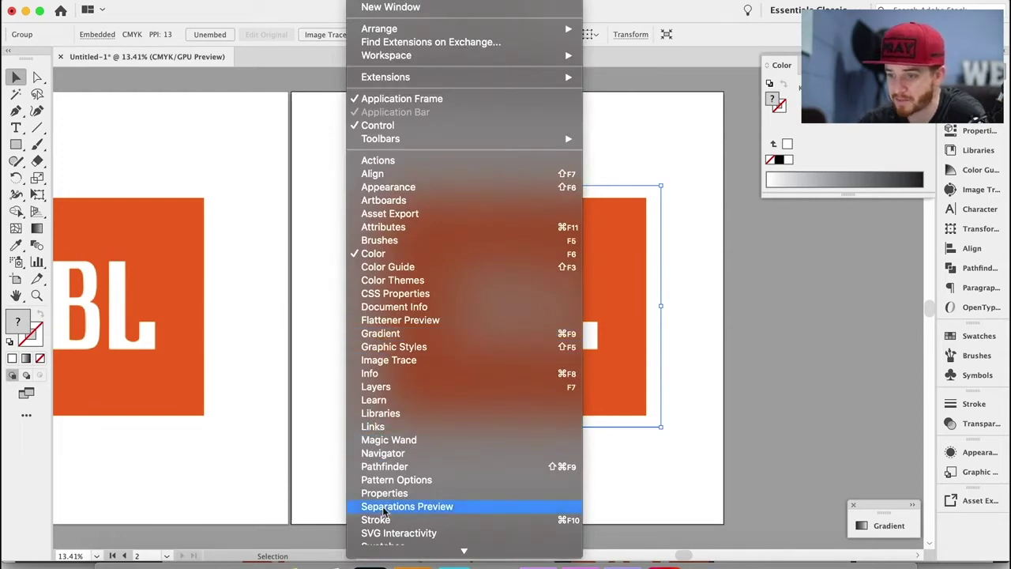
{"action": "left_click", "coordinate": [374, 361]}
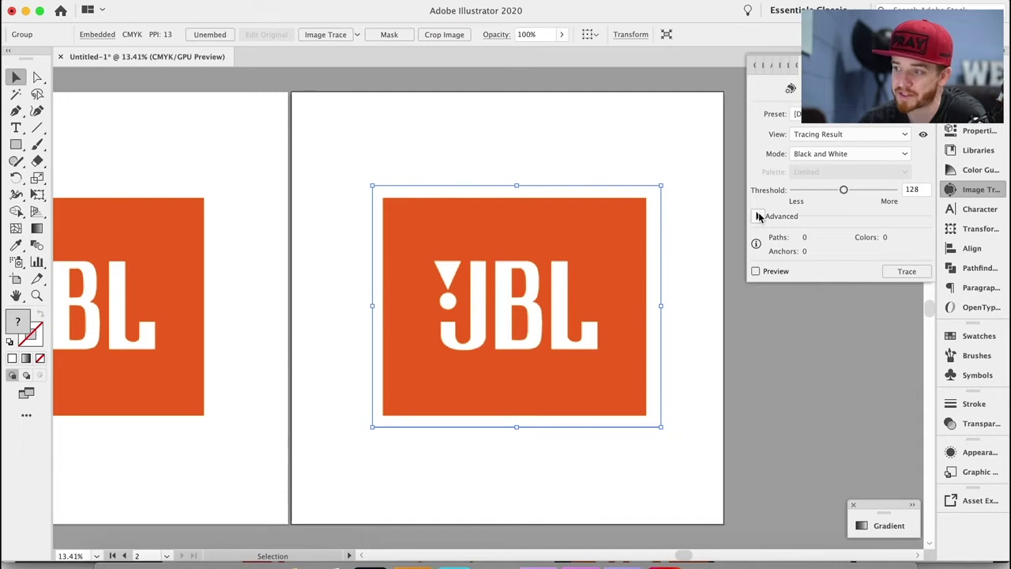
{"action": "left_click", "coordinate": [758, 217]}
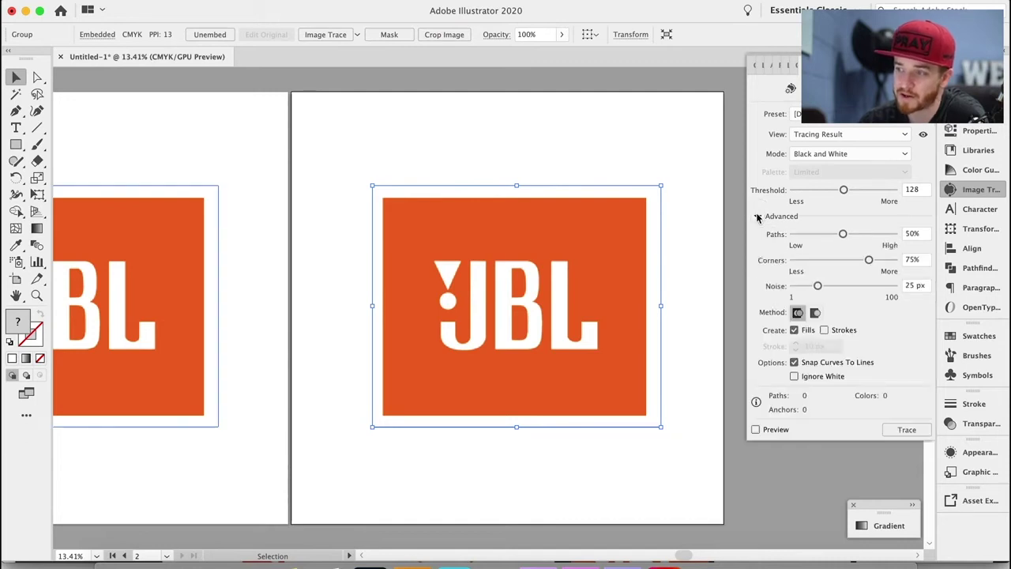
{"action": "left_click", "coordinate": [757, 430]}
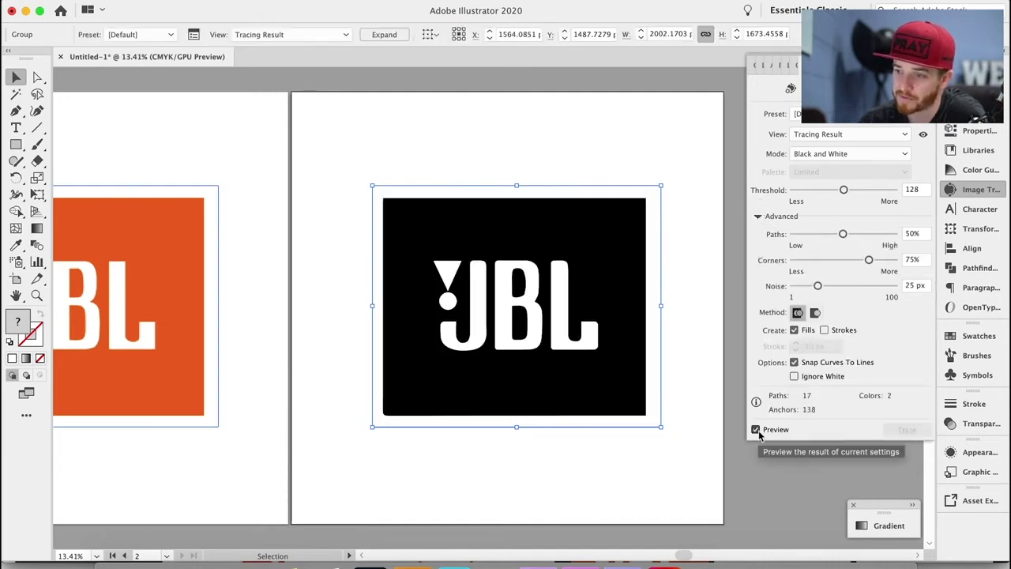
{"action": "scroll", "coordinate": [661, 429], "scroll_direction": "left", "scroll_amount": 3}
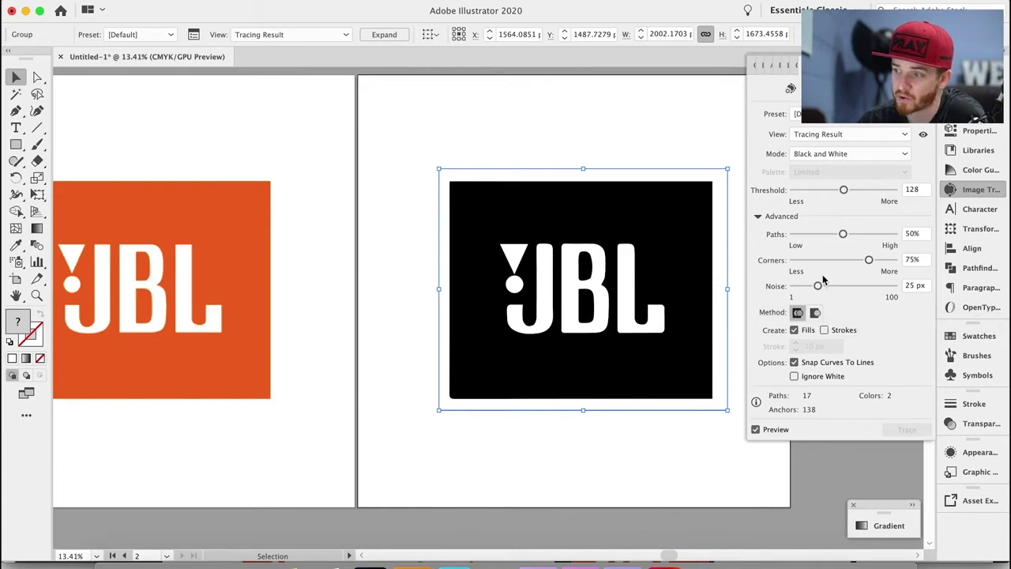
Set the trace's Threshold to 251 and, after trying higher path values up to 100%, set Paths to 88%.
{"action": "left_click_drag", "start_coordinate": [845, 192], "coordinate": [897, 196]}
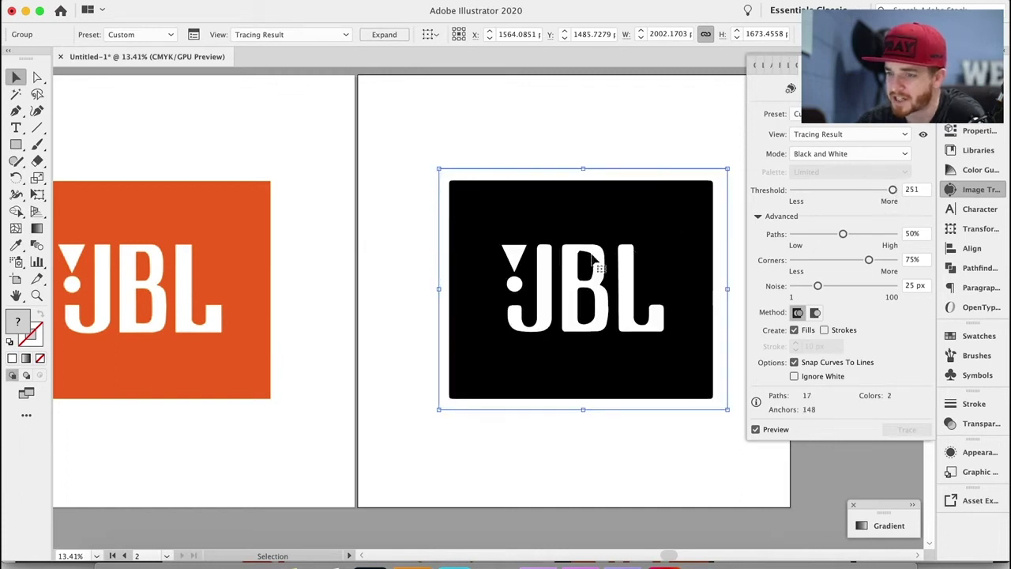
{"action": "mouse_move", "coordinate": [832, 234]}
{"action": "left_mouse_down"}
{"action": "mouse_move", "coordinate": [810, 234]}
{"action": "mouse_move", "coordinate": [889, 234]}
{"action": "left_mouse_up"}
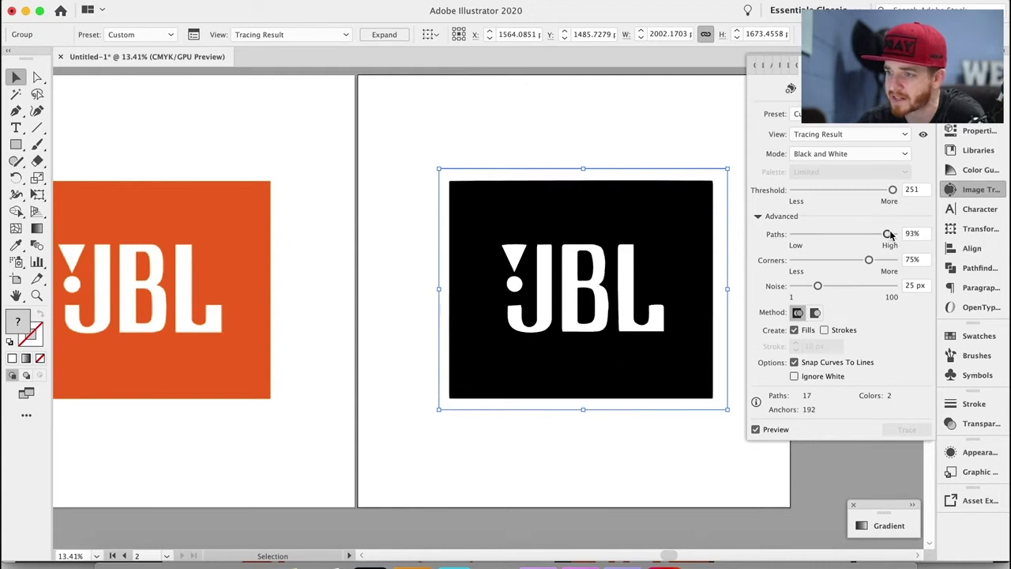
{"action": "left_click", "coordinate": [908, 234]}
{"action": "type", "text": "96"}
{"action": "key", "text": "Return"}
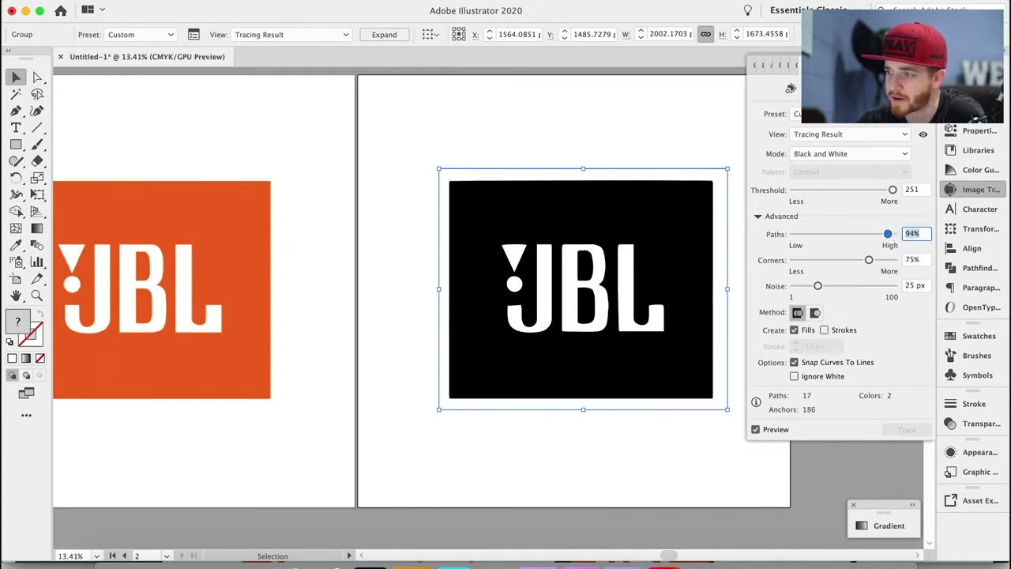
{"action": "type", "text": "100"}
{"action": "key", "text": "Return"}
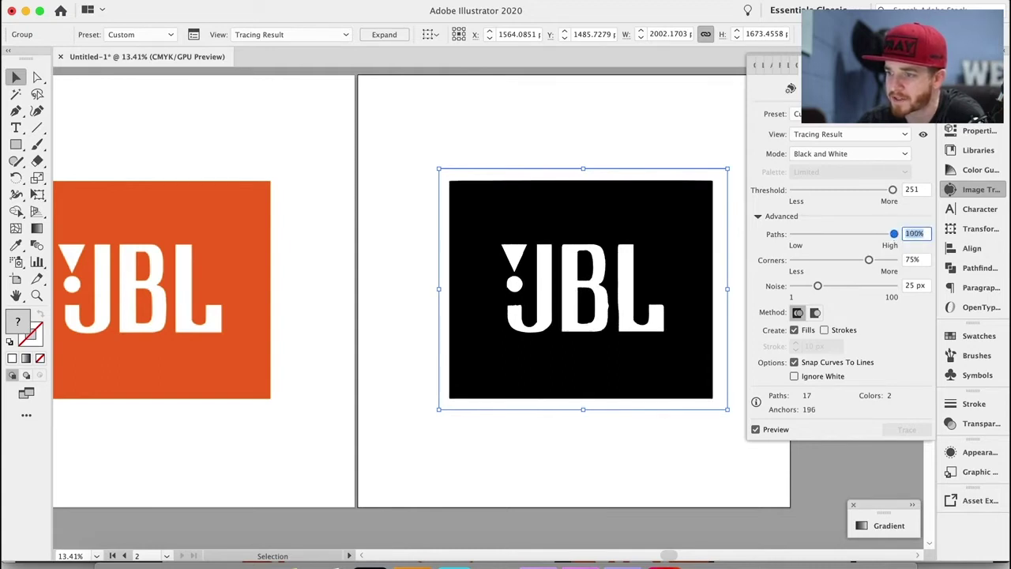
{"action": "type", "text": "92"}
{"action": "key", "text": "Return"}
{"action": "type", "text": "88"}
{"action": "key", "text": "Return"}
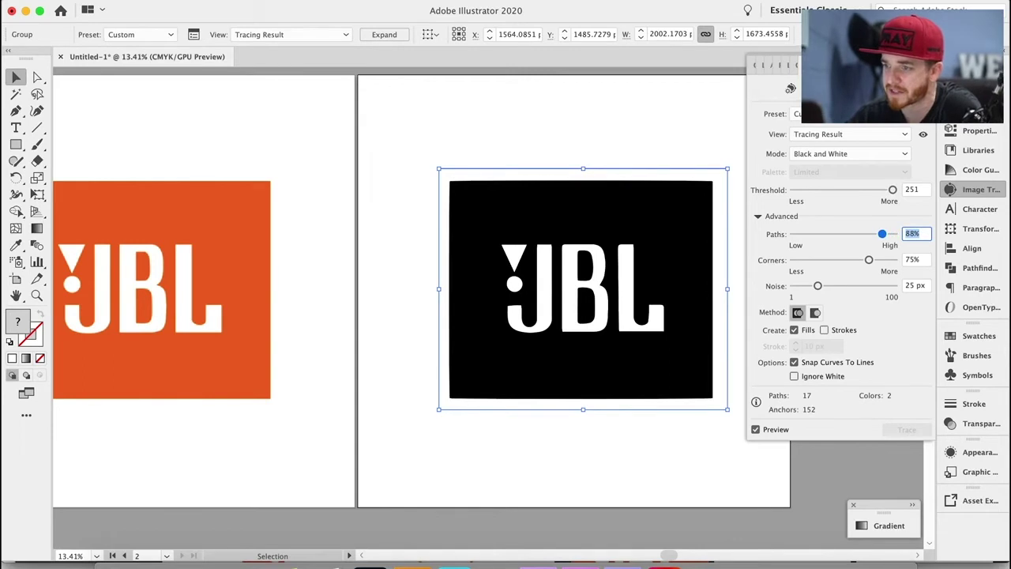
Try different Corners values for the logo trace, starting from 100%, and settle on 3%.
{"action": "left_click", "coordinate": [915, 259]}
{"action": "type", "text": "100"}
{"action": "key", "text": "Return"}
{"action": "type", "text": "50"}
{"action": "key", "text": "Return"}
{"action": "type", "text": "30"}
{"action": "key", "text": "Return"}
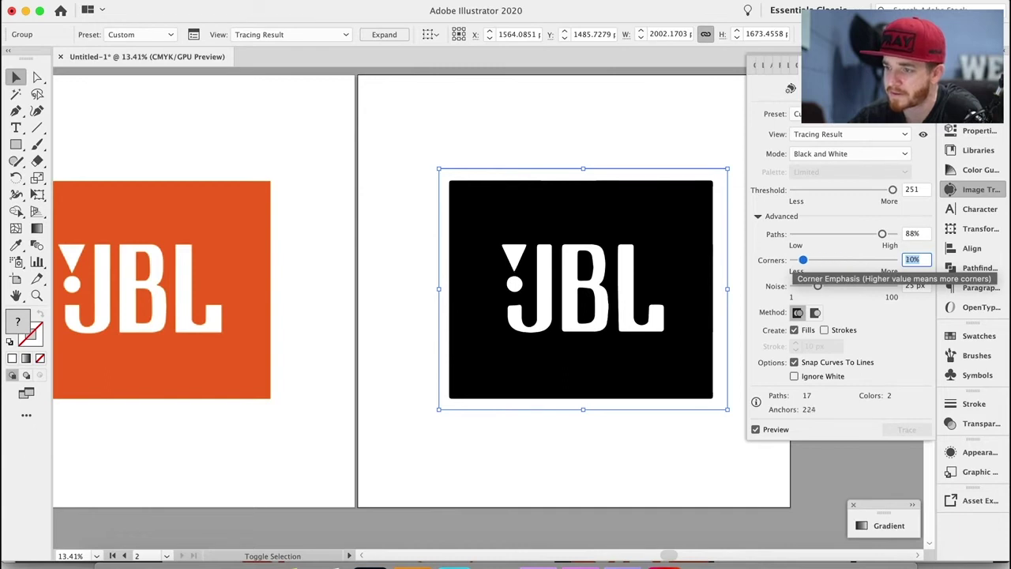
{"action": "type", "text": "0"}
{"action": "key", "text": "Return"}
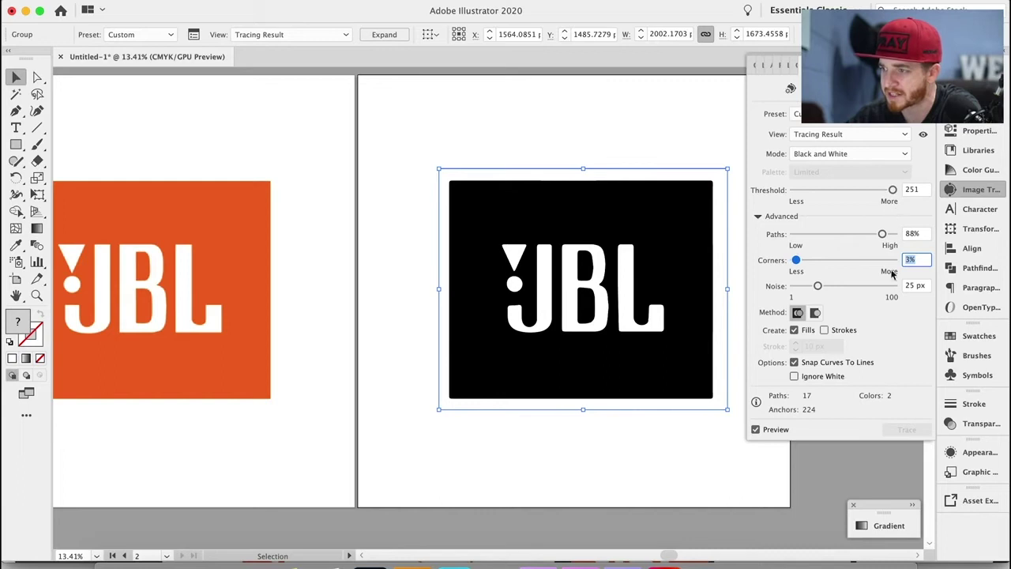
Try the trace's Noise at 40, 100 and 80 px, and settle on 1 px.
{"action": "left_click", "coordinate": [915, 285]}
{"action": "type", "text": "40"}
{"action": "key", "text": "Return"}
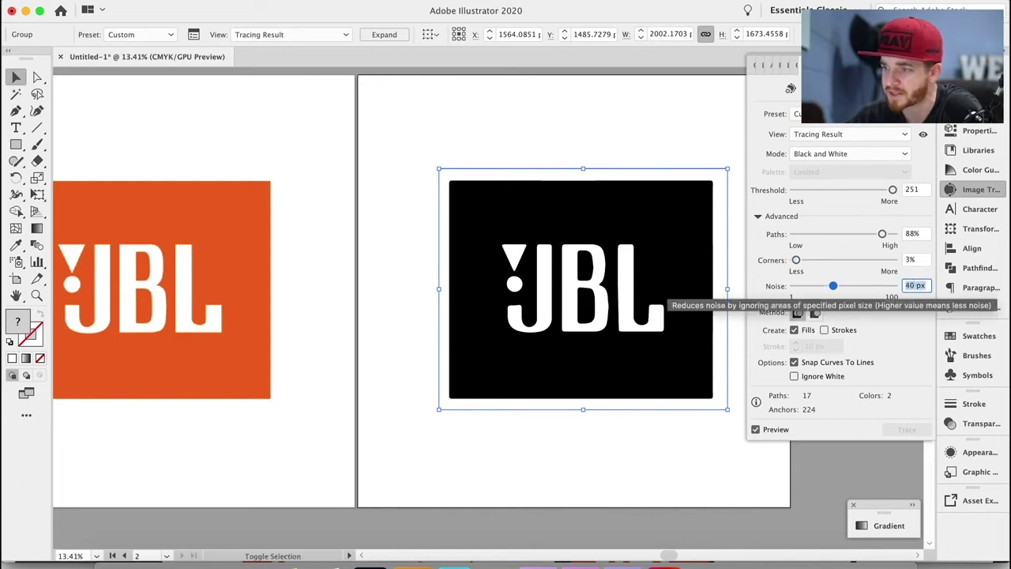
{"action": "type", "text": "100"}
{"action": "key", "text": "Return"}
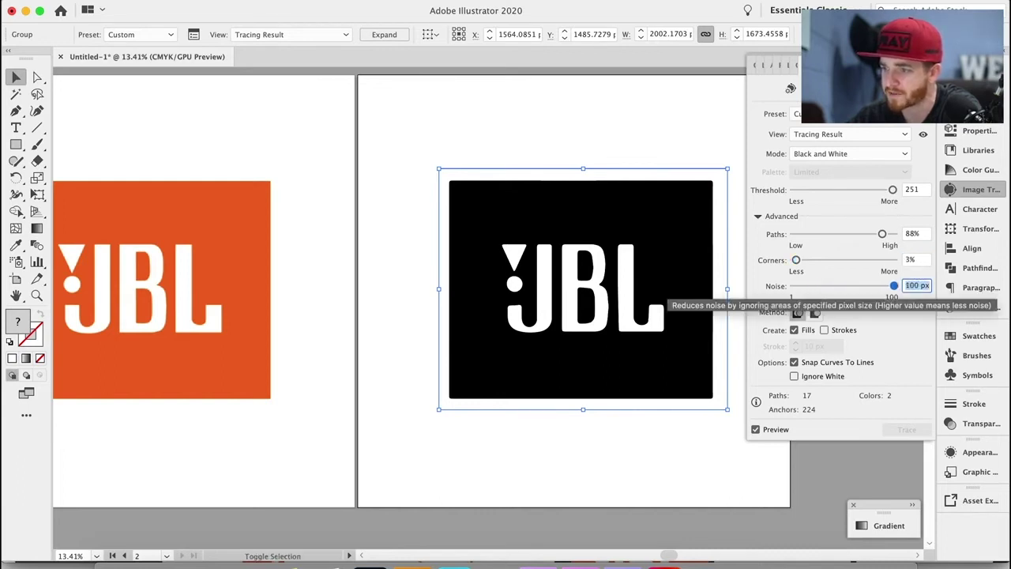
{"action": "type", "text": "80"}
{"action": "key", "text": "Return"}
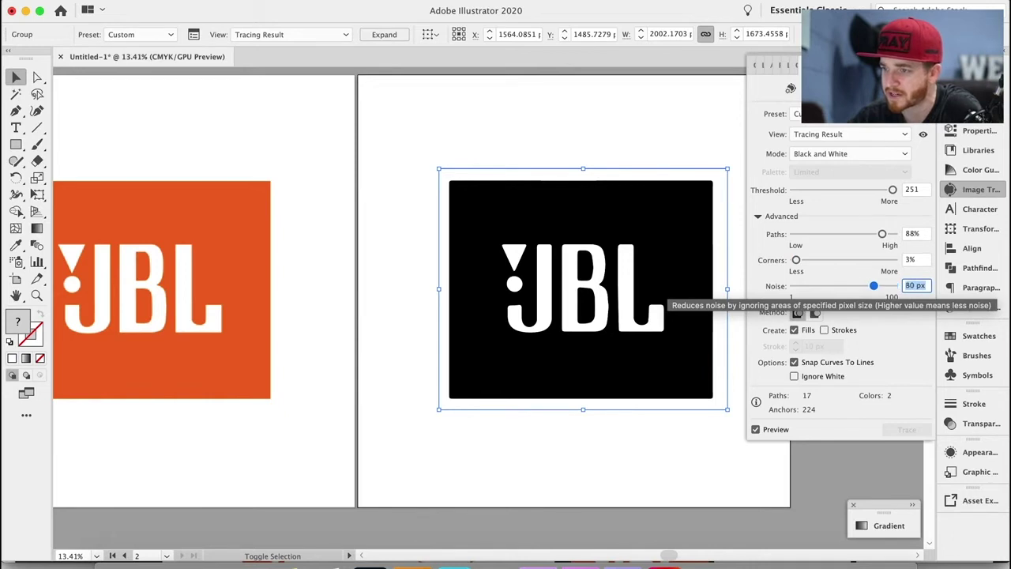
{"action": "type", "text": "1"}
{"action": "key", "text": "Return"}
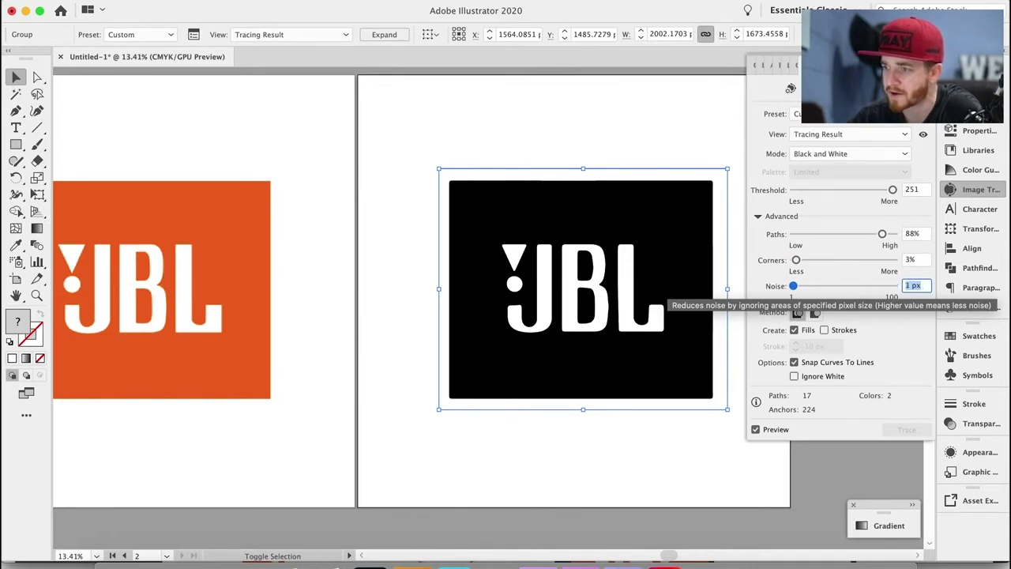
Lower the trace's Threshold gradually through values such as 242, 234 and 229, and settle on 220.
{"action": "left_click", "coordinate": [915, 190]}
{"action": "type", "text": "240"}
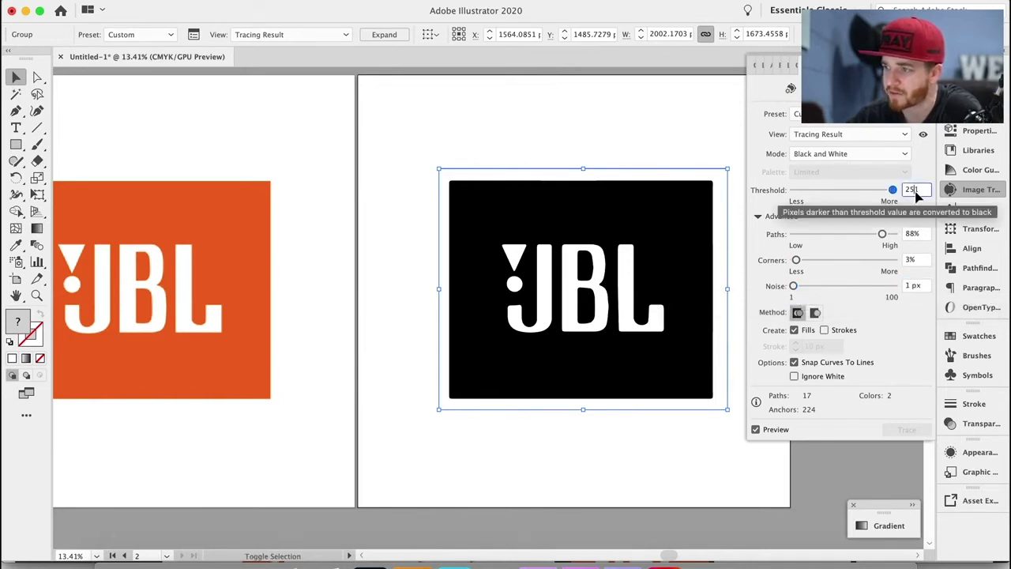
{"action": "key", "text": "Return"}
{"action": "type", "text": "245"}
{"action": "key", "text": "Return"}
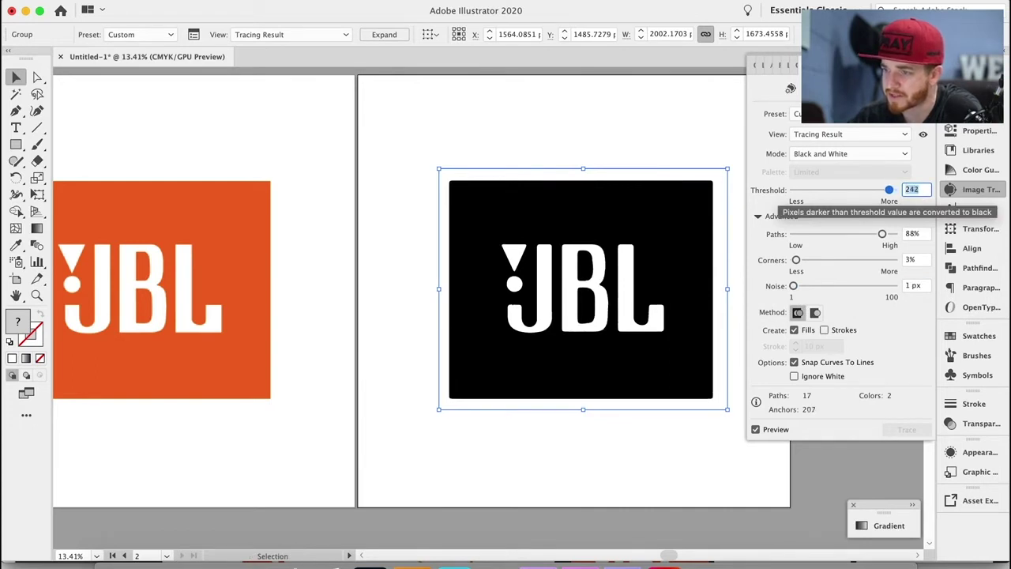
{"action": "type", "text": "235"}
{"action": "key", "text": "Return"}
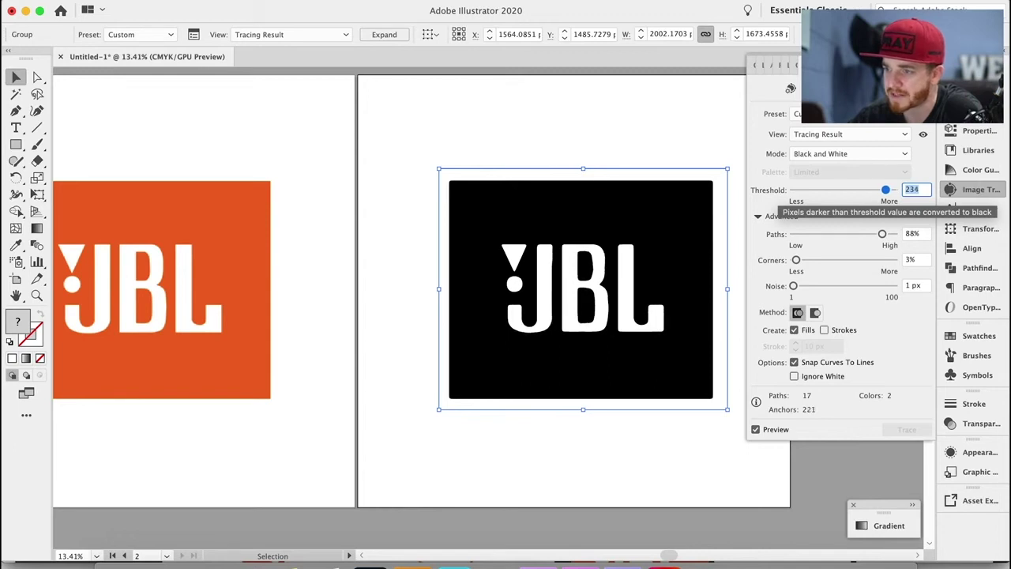
{"action": "key", "text": "Down"}
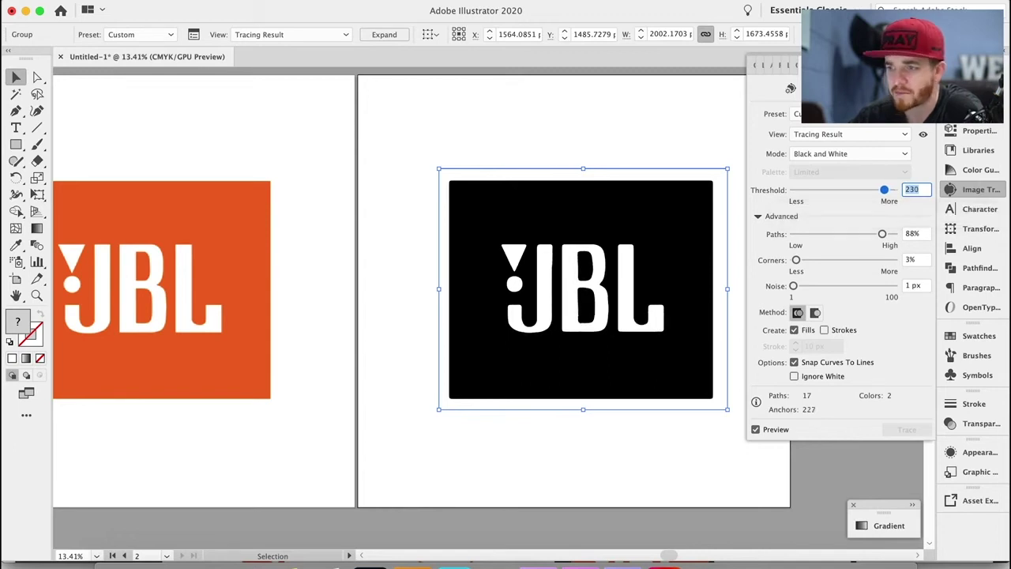
{"action": "key", "text": "Down"}
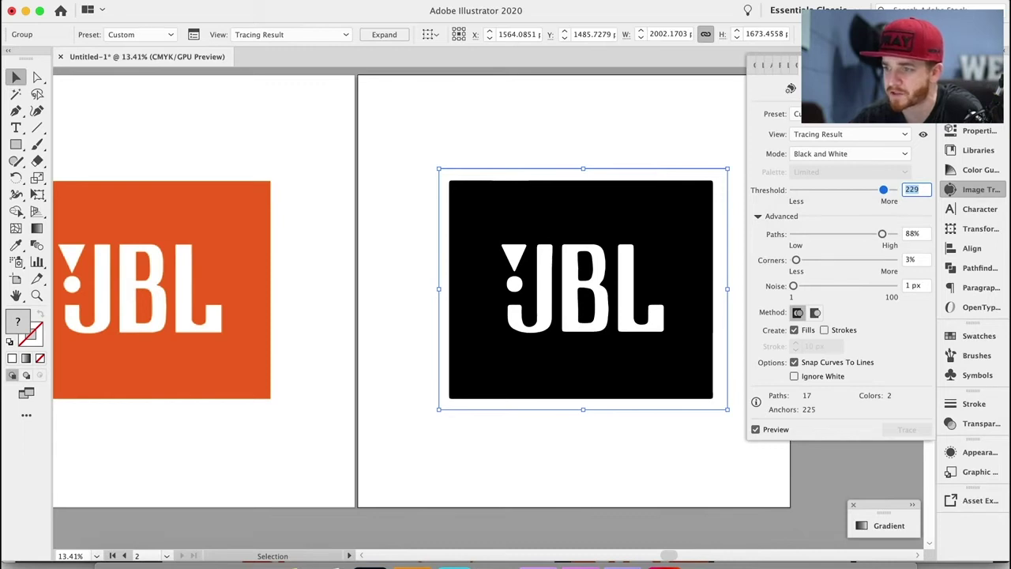
{"action": "type", "text": "220"}
{"action": "key", "text": "Return"}
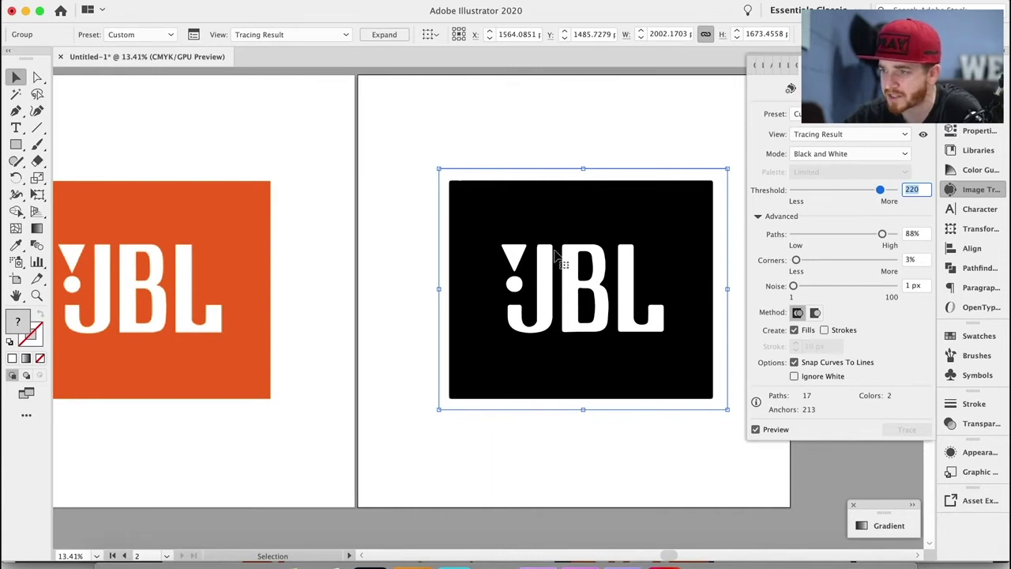
Try the trace's Paths at 80%, 70%, 98% and 93%, and settle on 90%.
{"action": "left_click", "coordinate": [912, 234]}
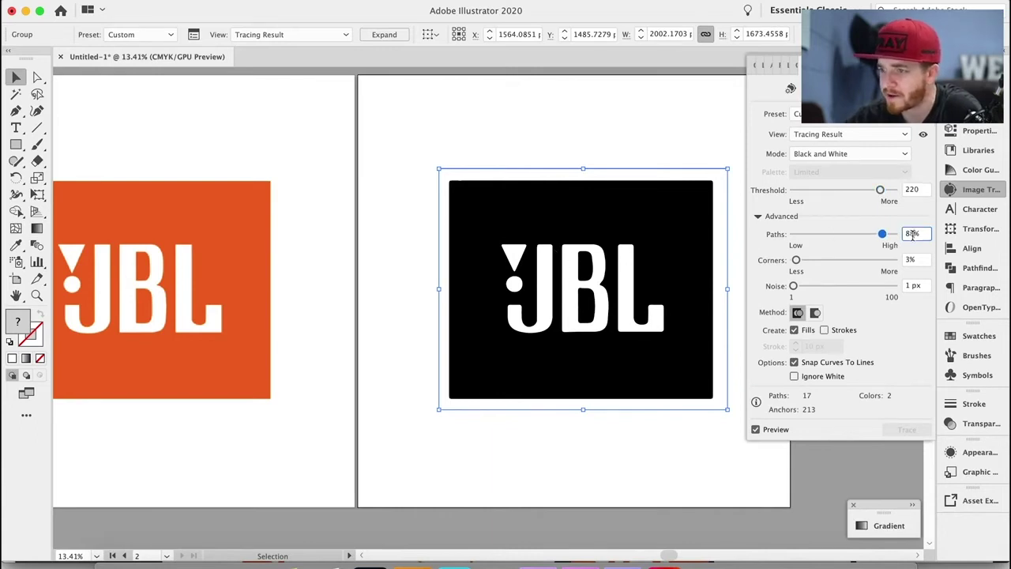
{"action": "type", "text": "80"}
{"action": "key", "text": "Return"}
{"action": "type", "text": "70"}
{"action": "key", "text": "Return"}
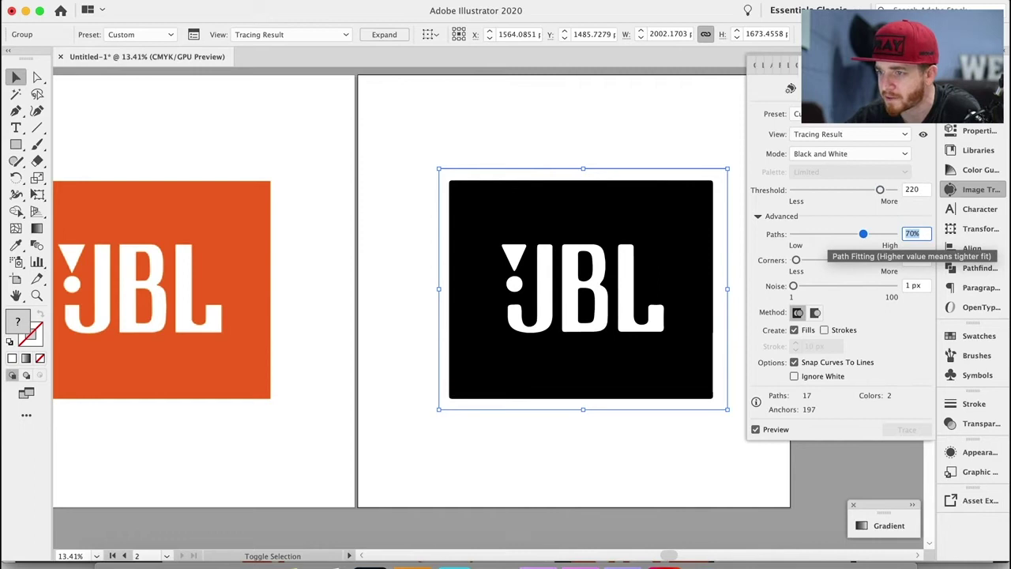
{"action": "type", "text": "100"}
{"action": "key", "text": "Return"}
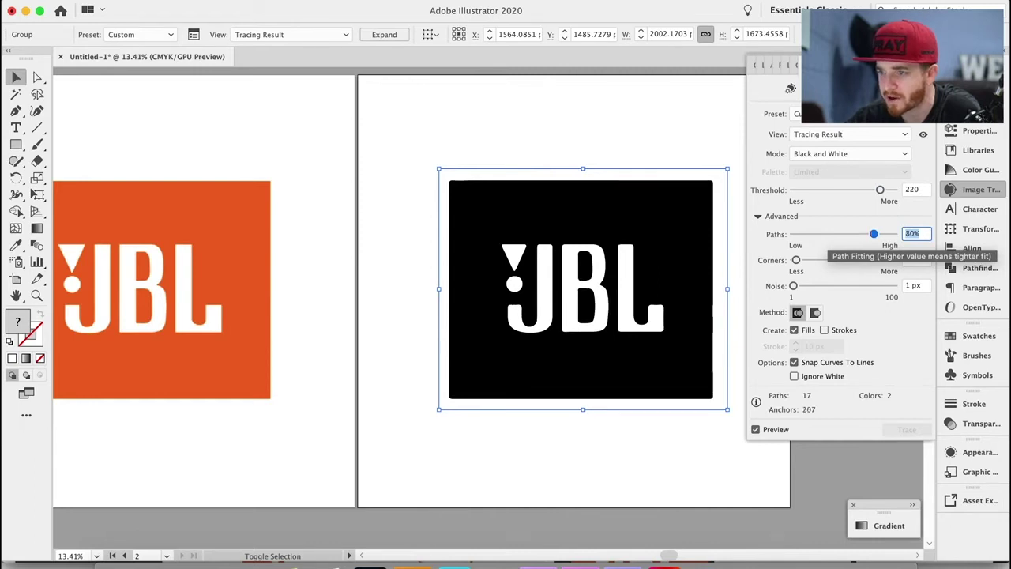
{"action": "type", "text": "97"}
{"action": "key", "text": "Return"}
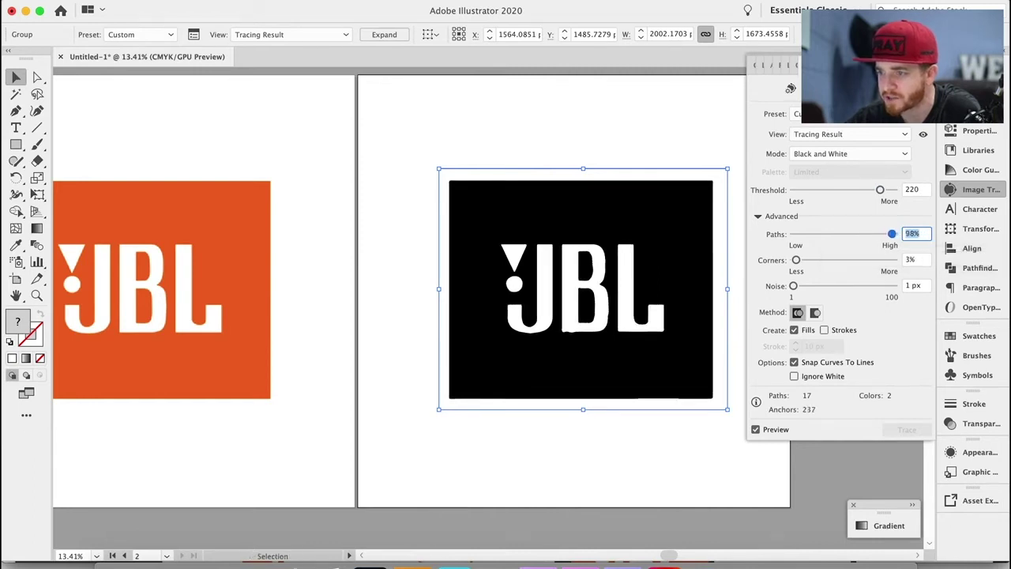
{"action": "type", "text": "94"}
{"action": "key", "text": "Return"}
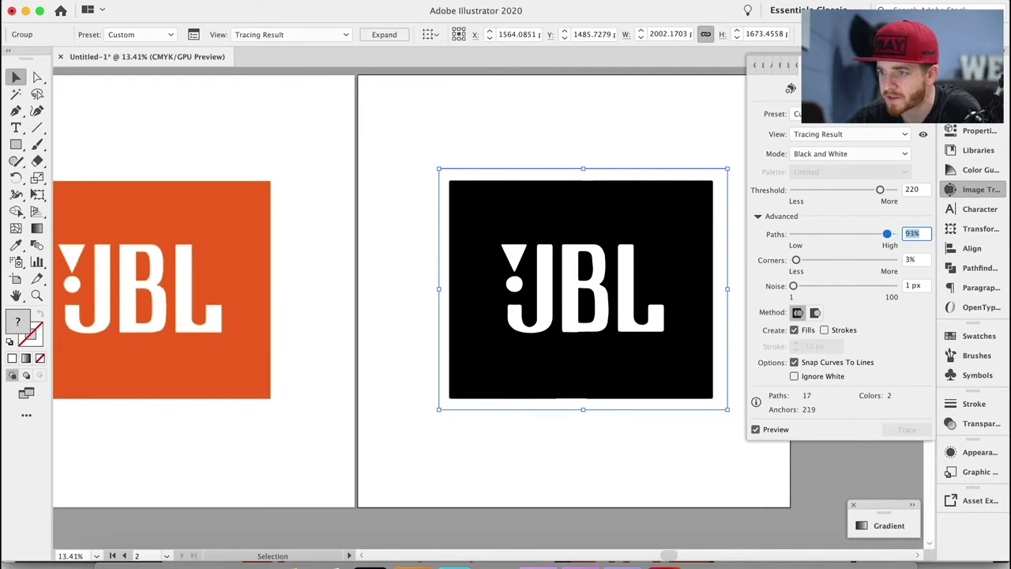
{"action": "key", "text": "Down"}
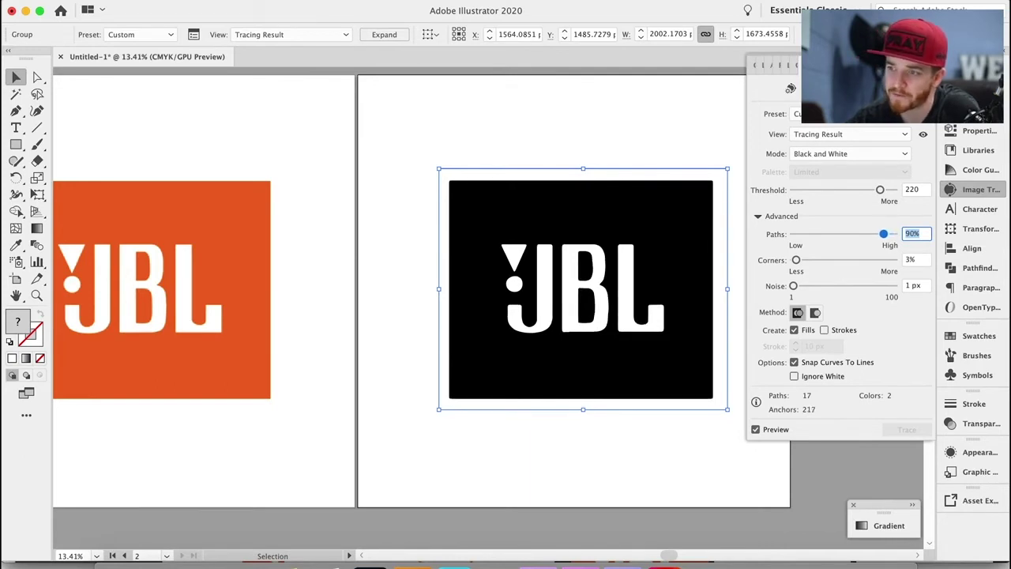
Expand the black-and-white JBL trace into editable vector paths and deselect it.
{"action": "scroll", "coordinate": [564, 332], "scroll_direction": "up", "scroll_amount": 3}
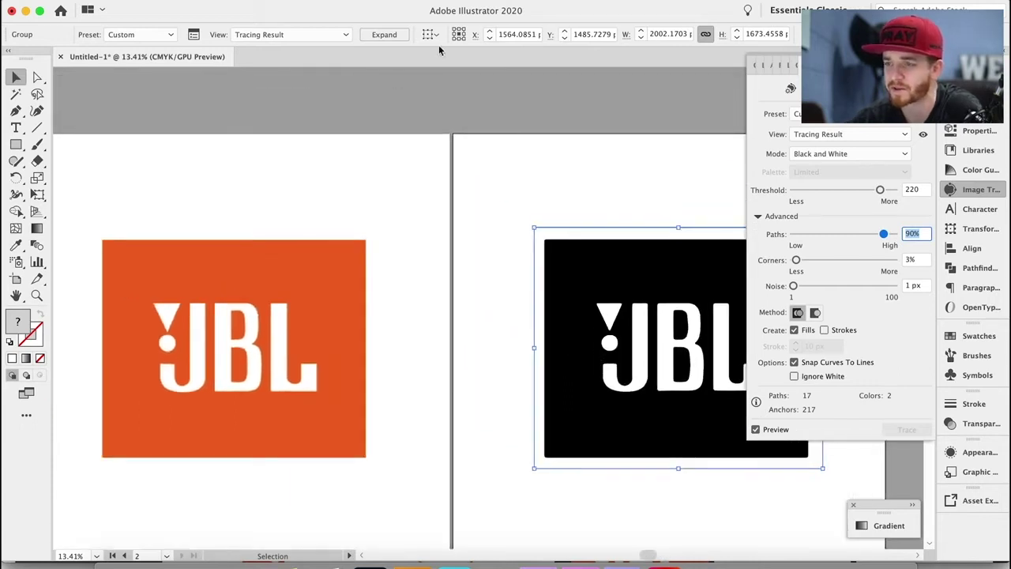
{"action": "left_click", "coordinate": [383, 33]}
{"action": "left_click", "coordinate": [352, 145]}
Duplicate the original orange JBL logo directly below itself, overlapping the lower edge of the artboard.
{"action": "left_click", "coordinate": [244, 323]}
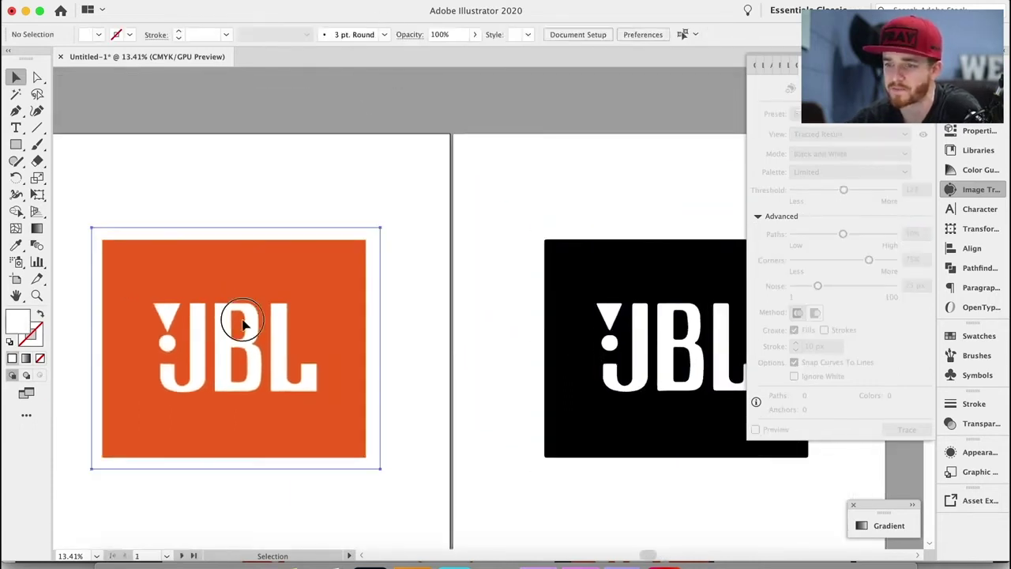
{"action": "left_click_drag", "start_coordinate": [245, 339], "coordinate": [260, 481]}
Trace the white triangle of the duplicated logo as a closed three-point path with the Pen tool.
{"action": "scroll", "coordinate": [263, 484], "scroll_direction": "down", "scroll_amount": 3}
{"action": "scroll", "coordinate": [263, 484], "scroll_direction": "down", "scroll_amount": 4}
{"action": "key", "text": "super+equal"}
{"action": "key", "text": "super+equal"}
{"action": "key", "text": "super+equal"}
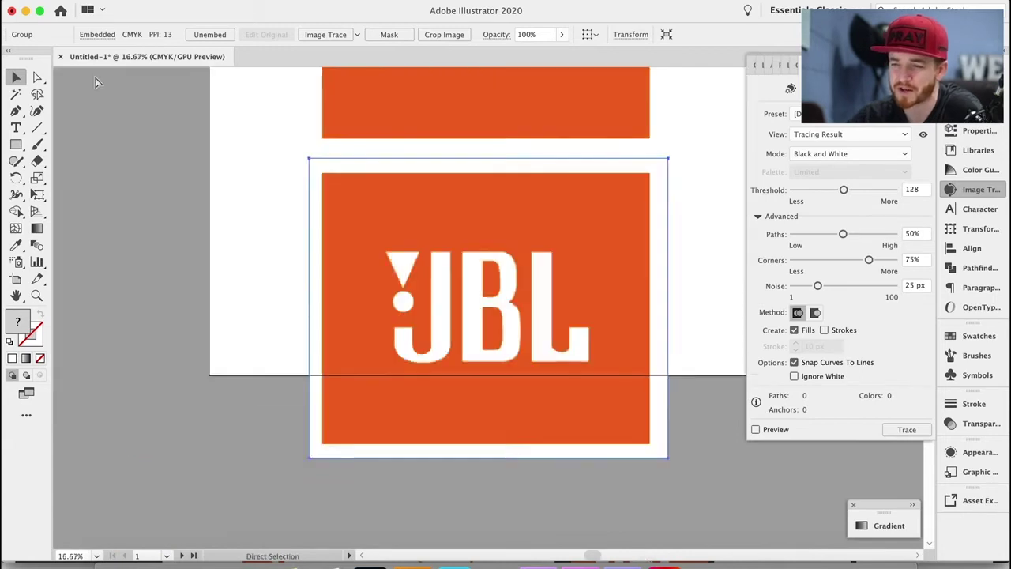
{"action": "key", "text": "super+equal"}
{"action": "left_click", "coordinate": [17, 111]}
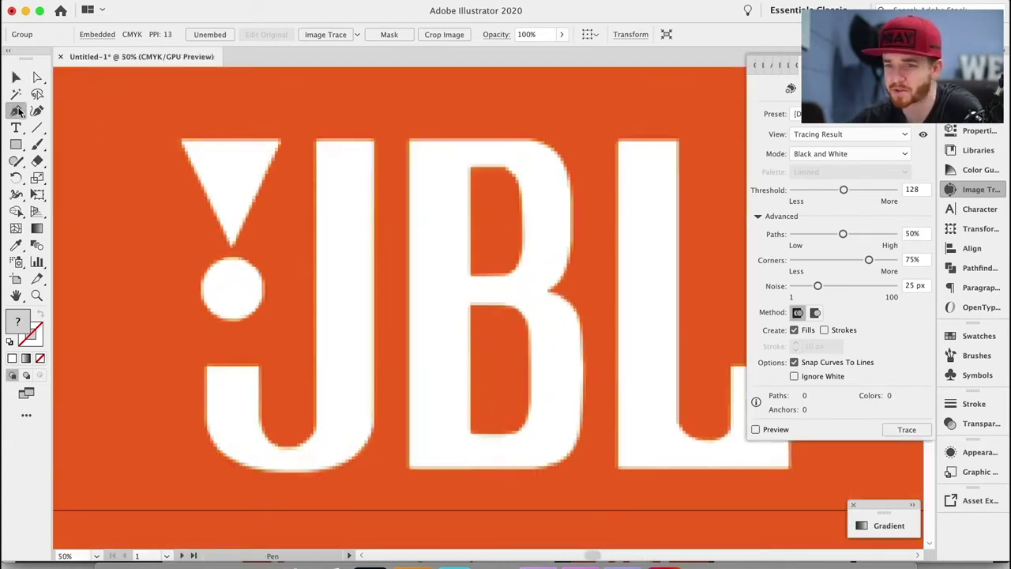
{"action": "left_click", "coordinate": [180, 142]}
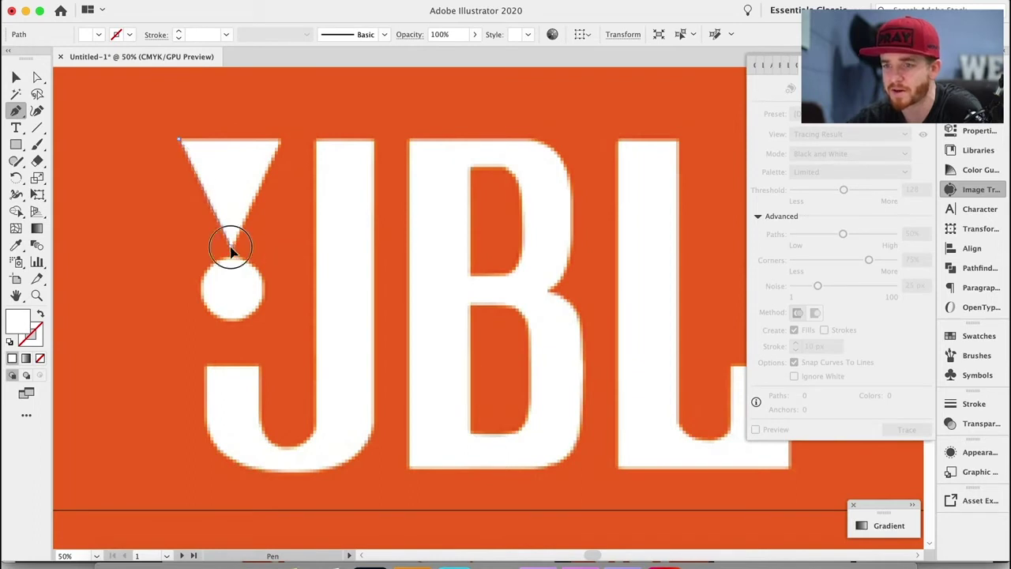
{"action": "left_click", "coordinate": [232, 244]}
{"action": "left_click", "coordinate": [283, 142]}
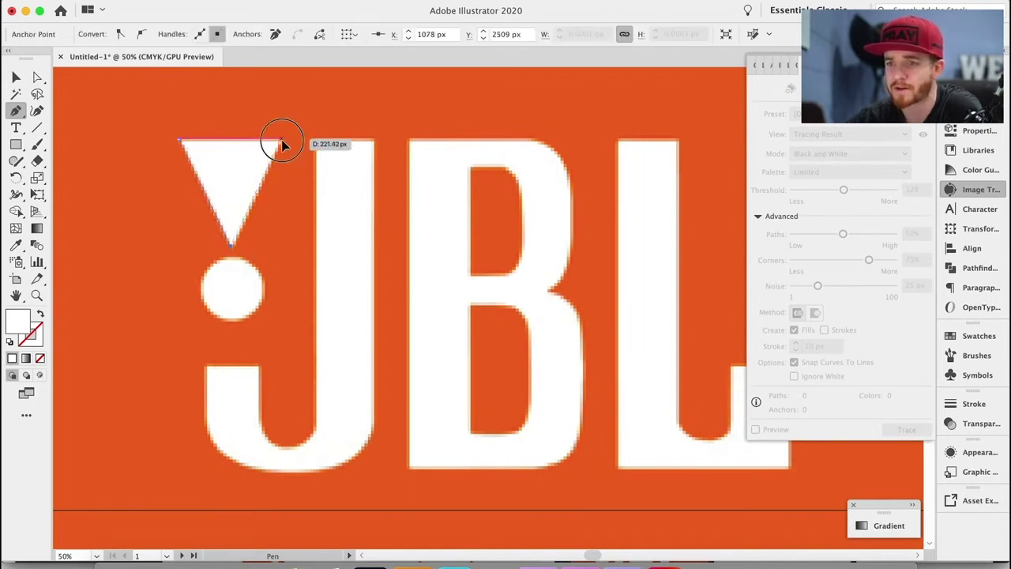
{"action": "left_click", "coordinate": [180, 141]}
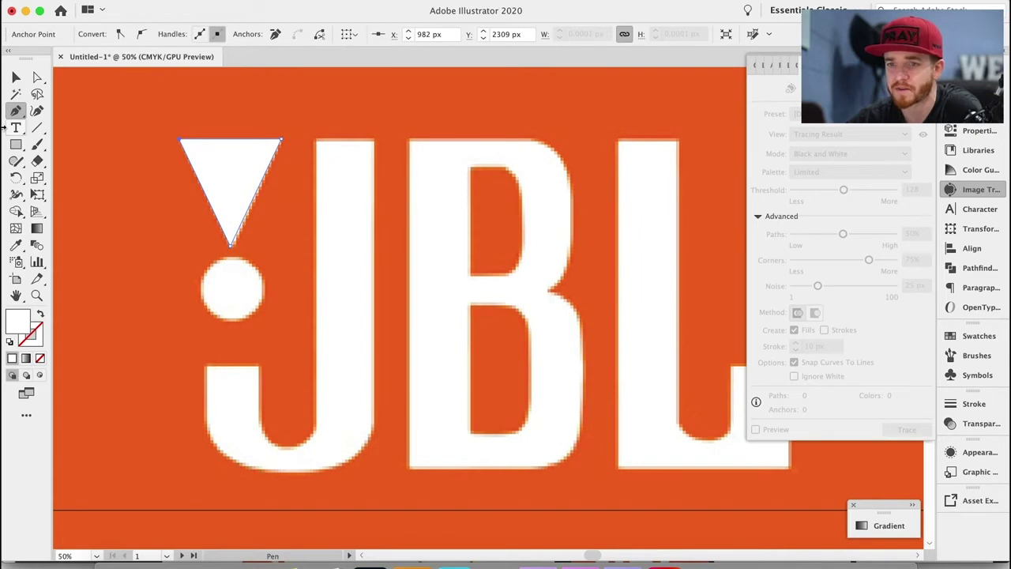
Draw a circle about 122 px in diameter with the Ellipse tool over the logo's round dot.
{"action": "left_click", "coordinate": [16, 144]}
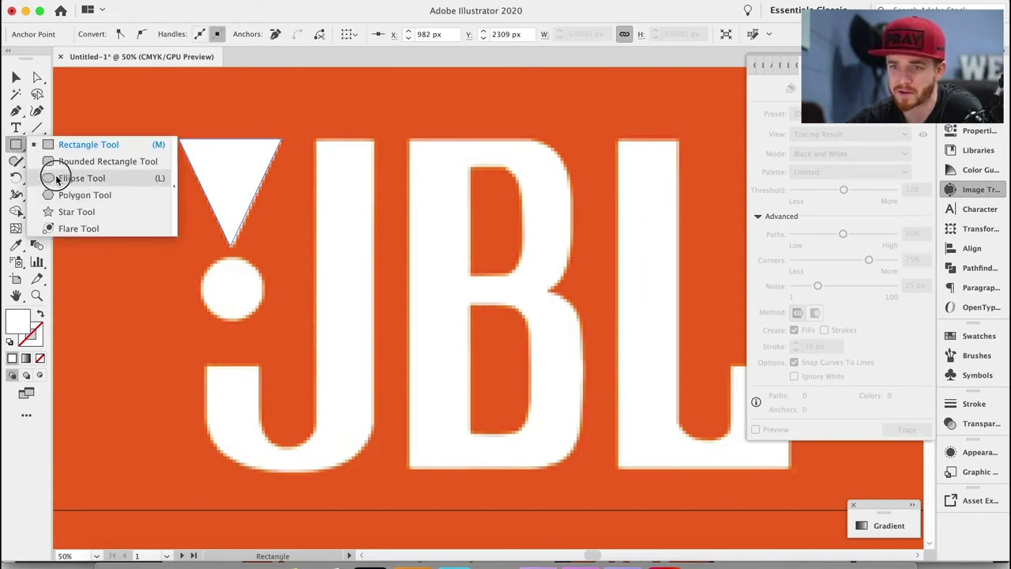
{"action": "left_click", "coordinate": [51, 178]}
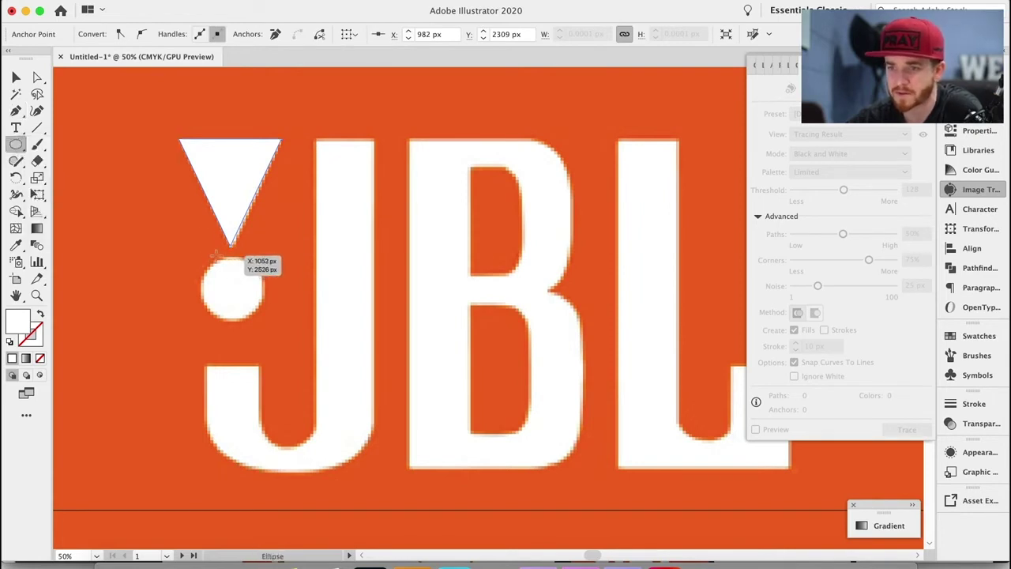
{"action": "left_click_drag", "start_coordinate": [215, 260], "coordinate": [264, 320]}
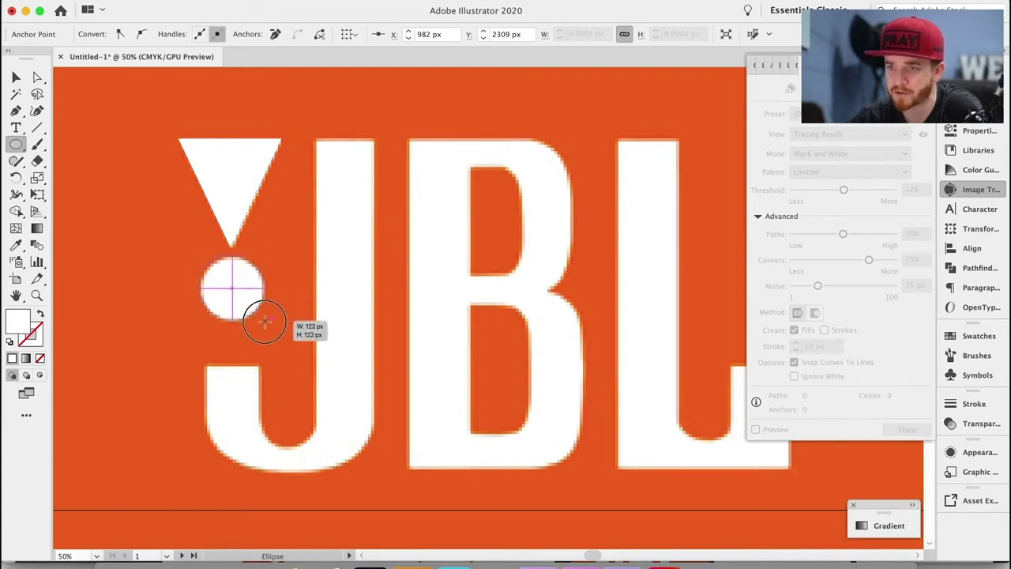
Start outlining the J with the Pen tool from its stem's upper-left corner, down the inner edge and along the curve to the hook's lowest inside point.
{"action": "left_click", "coordinate": [17, 113]}
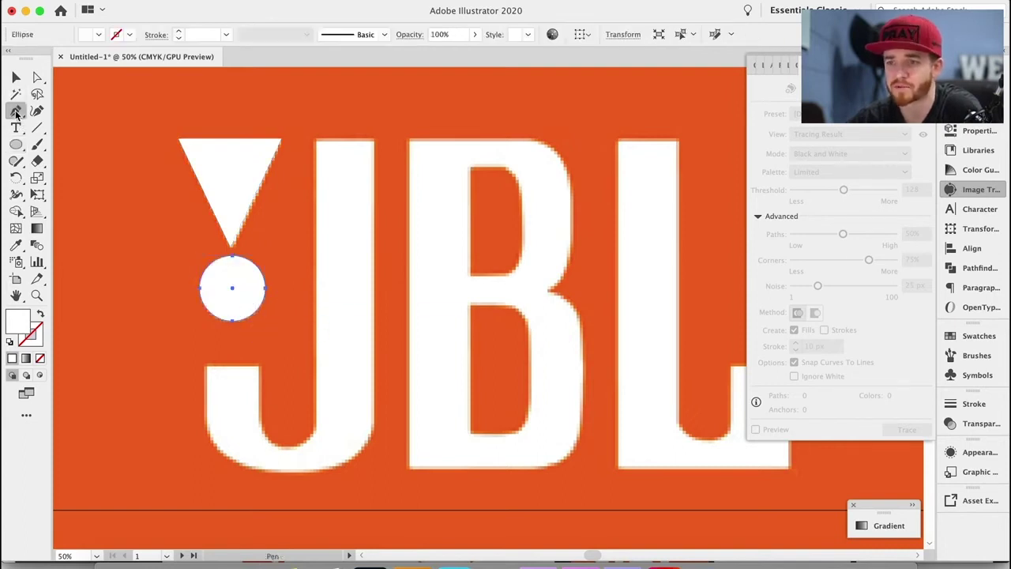
{"action": "left_click", "coordinate": [316, 142]}
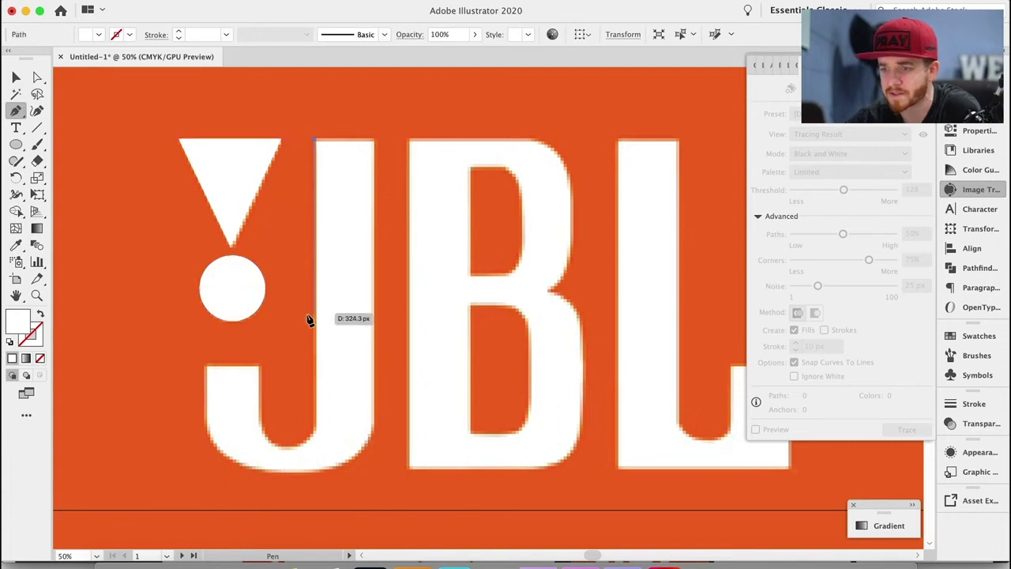
{"action": "left_click", "coordinate": [317, 426]}
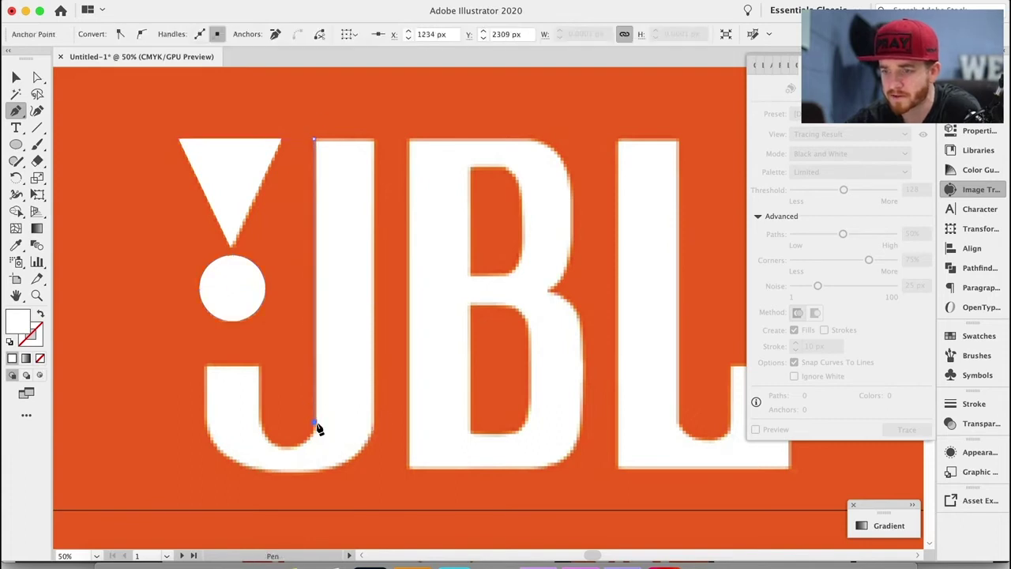
{"action": "left_click_drag", "start_coordinate": [291, 449], "coordinate": [264, 450]}
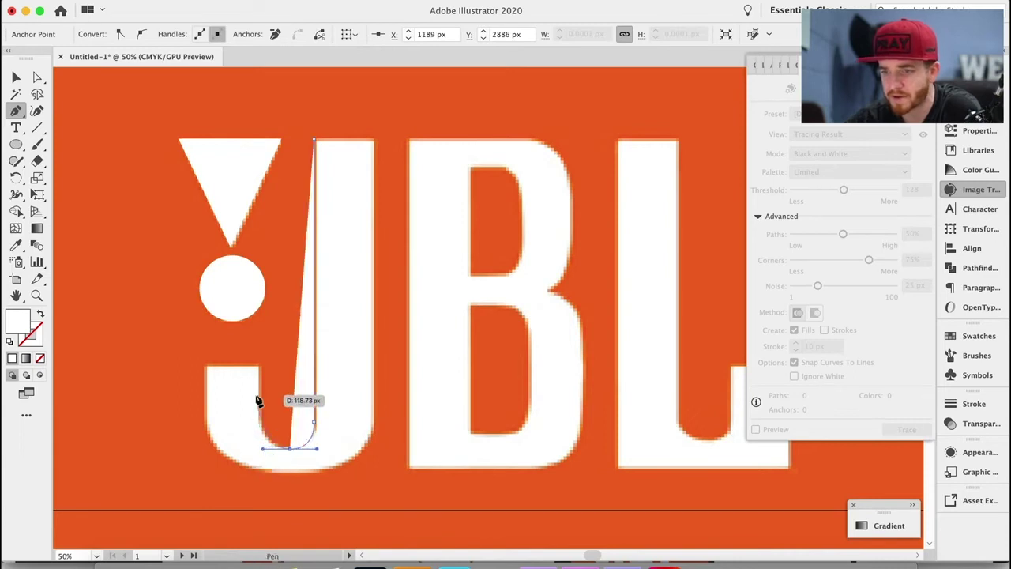
Continue the J's path along the remaining inner curve of the hook, placing precise anchors where it meets the hook's straight inside edge.
{"action": "left_click", "coordinate": [259, 423]}
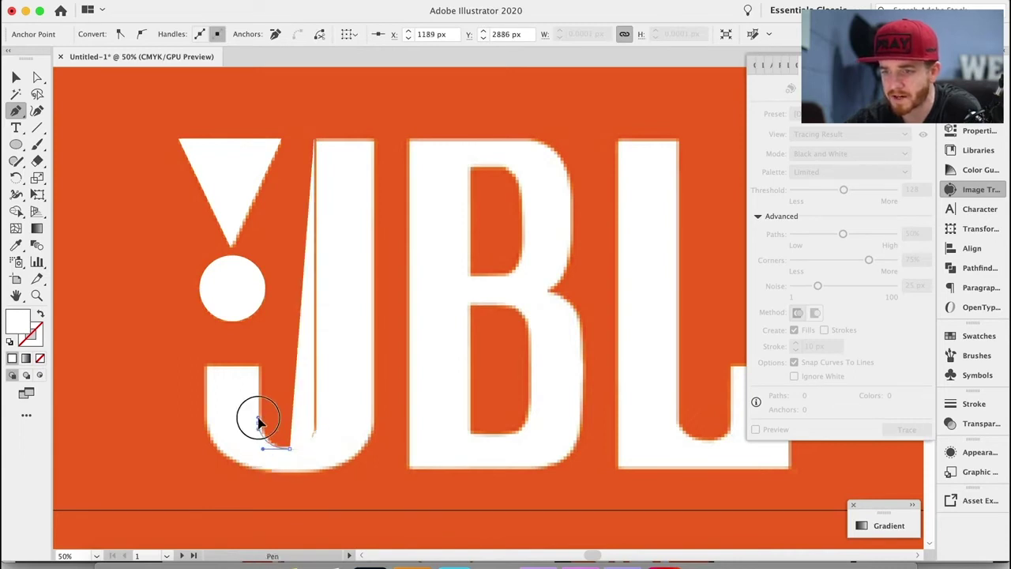
{"action": "left_click", "coordinate": [262, 431]}
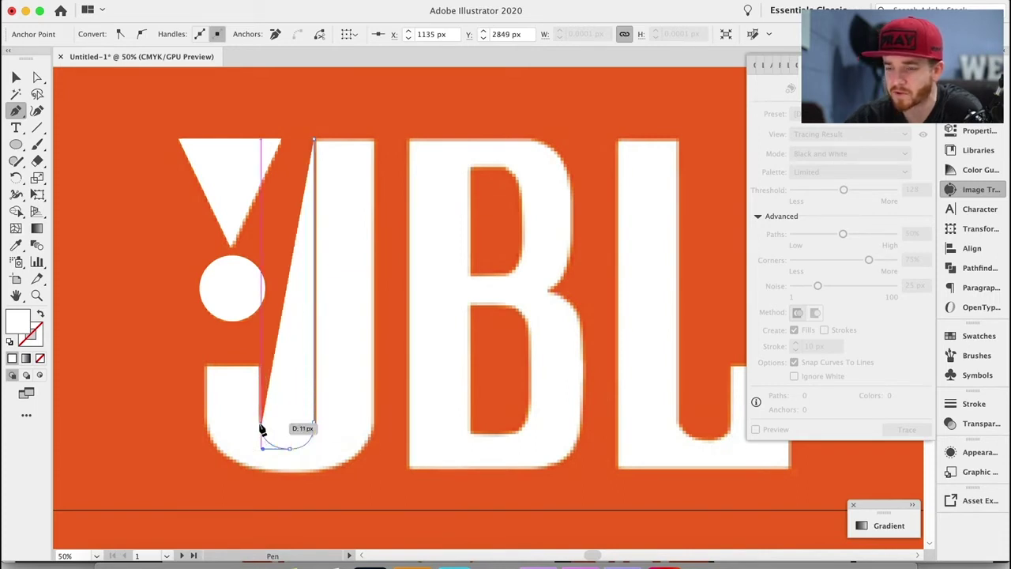
{"action": "key", "text": "super+equal"}
{"action": "key", "text": "super+equal"}
{"action": "key", "text": "super+equal"}
{"action": "key", "text": "super+equal"}
{"action": "key", "text": "super+equal"}
{"action": "key", "text": "super+equal"}
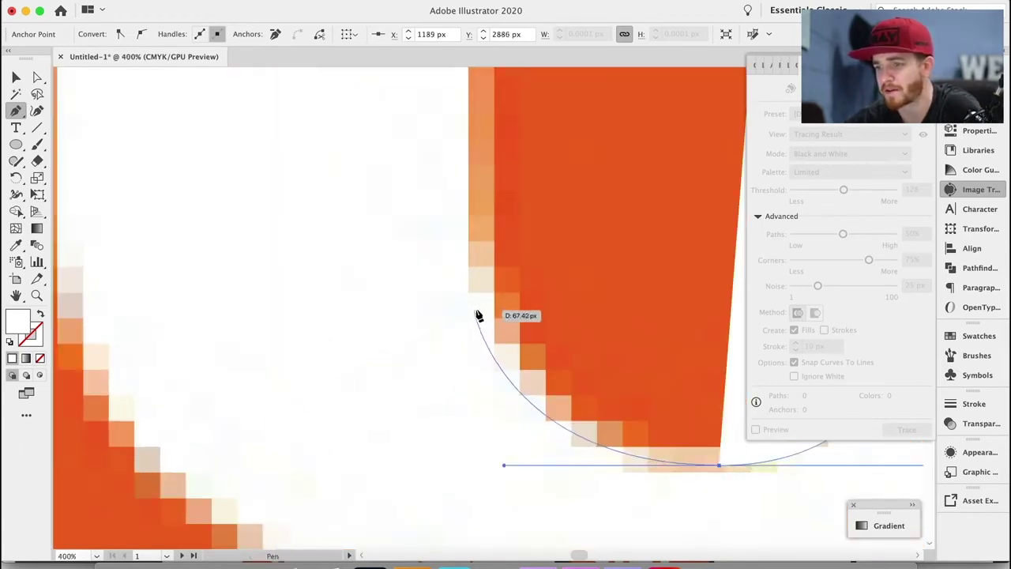
{"action": "left_click", "coordinate": [474, 310]}
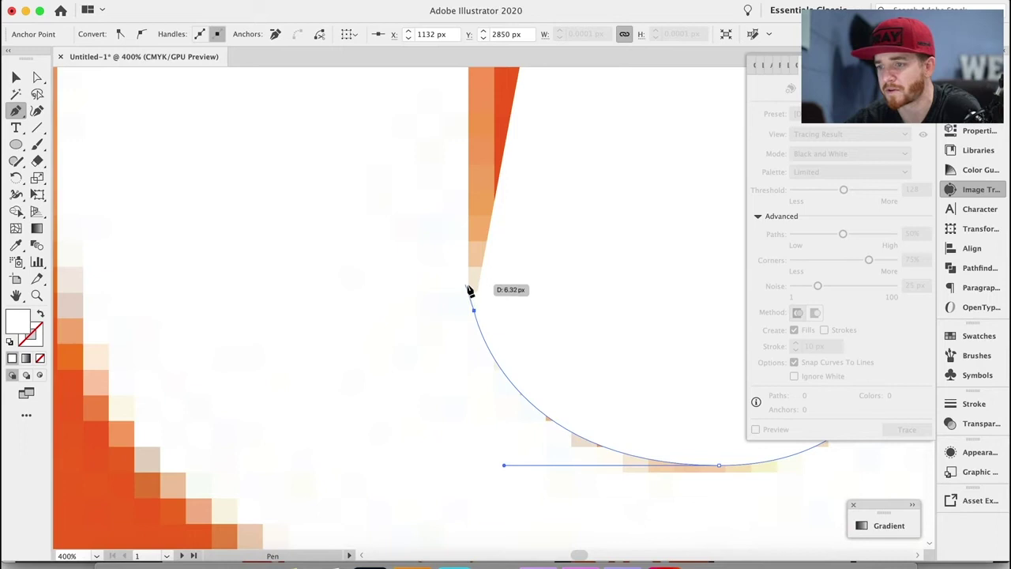
{"action": "left_click", "coordinate": [470, 262]}
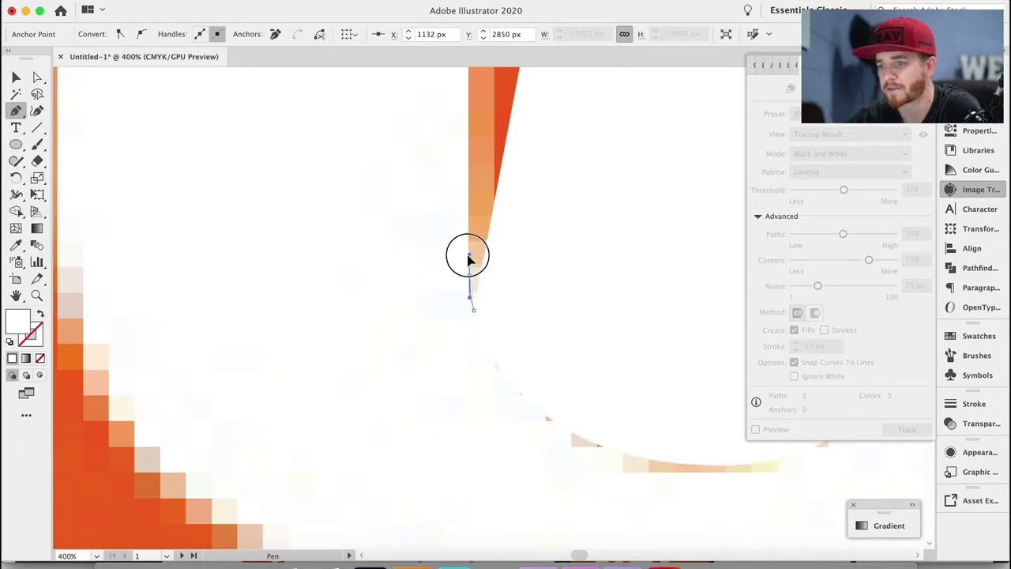
Extend the J's path up the hook's inside edge, across its flat top and down its outer edge to the start of the bottom curve.
{"action": "scroll", "coordinate": [469, 261], "scroll_direction": "up", "scroll_amount": 10}
{"action": "scroll", "coordinate": [469, 261], "scroll_direction": "up", "scroll_amount": 3}
{"action": "left_click", "coordinate": [503, 172]}
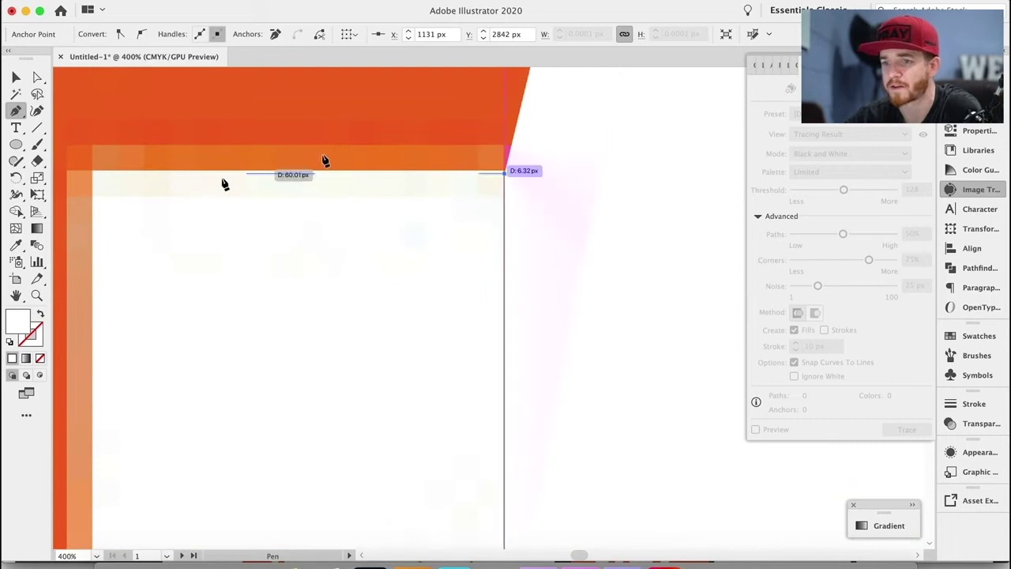
{"action": "left_click", "coordinate": [93, 173]}
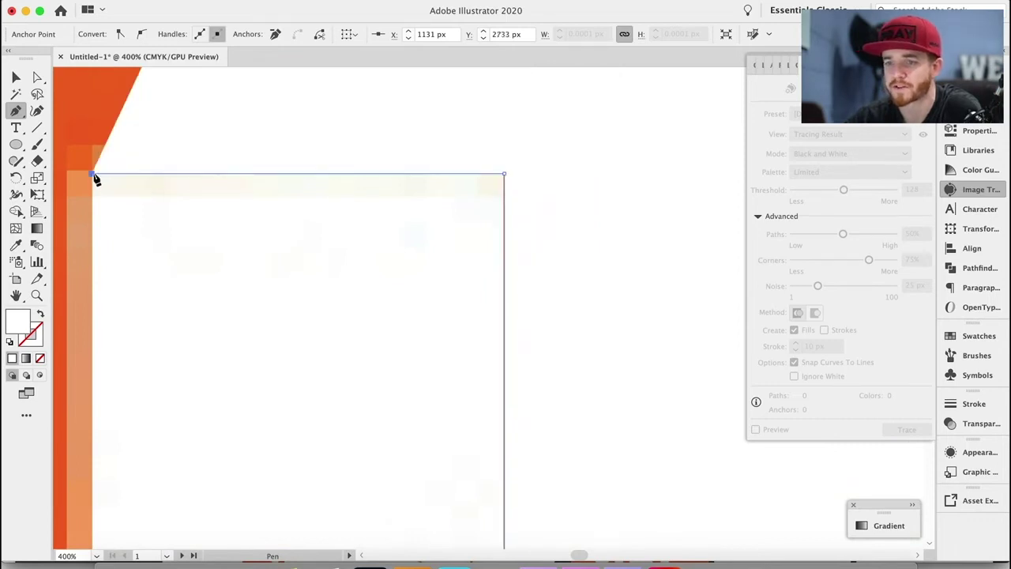
{"action": "scroll", "coordinate": [95, 178], "scroll_direction": "down", "scroll_amount": 5}
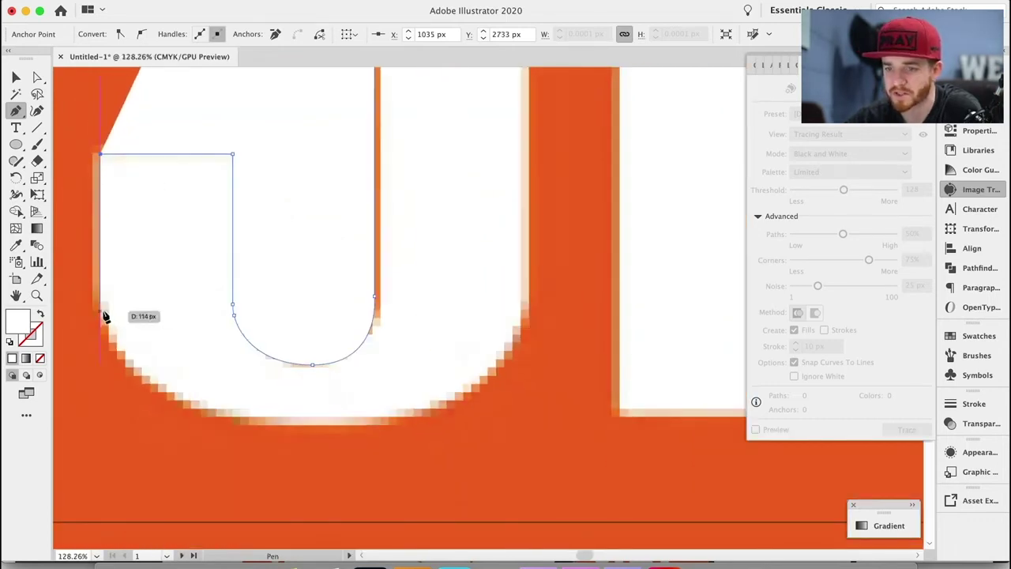
{"action": "left_click", "coordinate": [101, 304]}
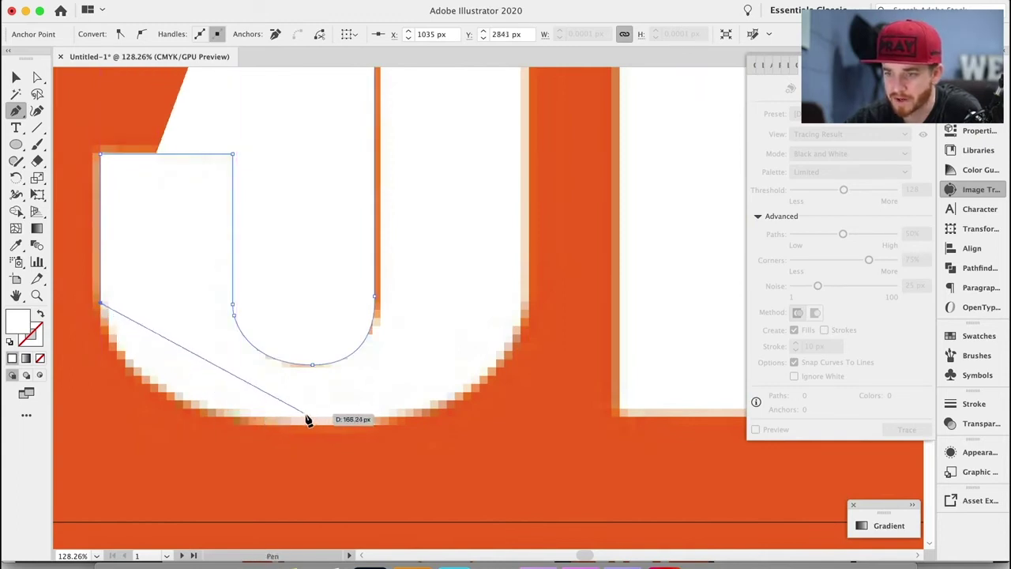
Draw the J's outer bottom curve and right edge, and close the path across the top of the stem.
{"action": "left_click_drag", "start_coordinate": [313, 417], "coordinate": [527, 377]}
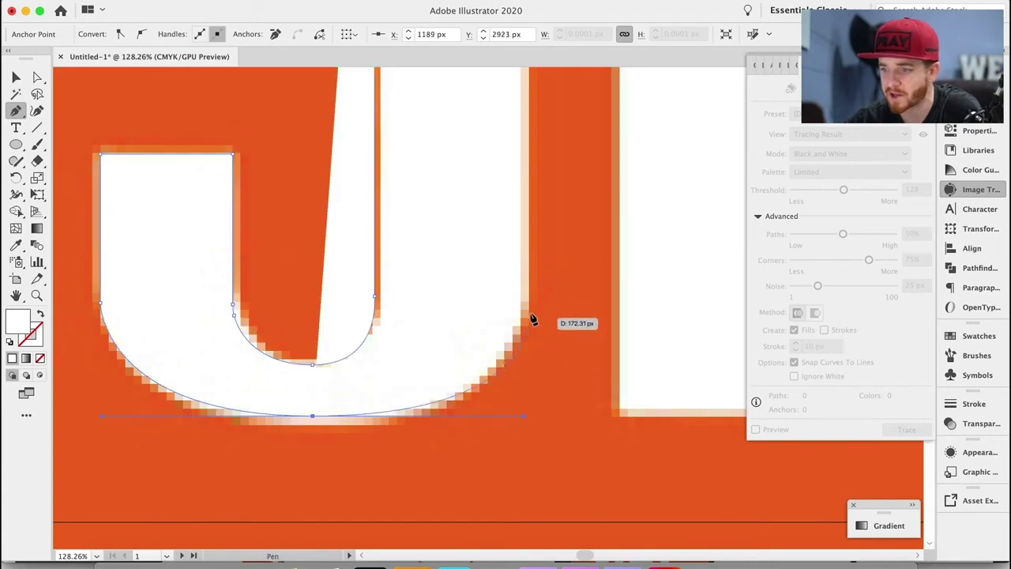
{"action": "left_click", "coordinate": [521, 314]}
{"action": "scroll", "coordinate": [521, 315], "scroll_direction": "up", "scroll_amount": 5}
{"action": "scroll", "coordinate": [496, 202], "scroll_direction": "up", "scroll_amount": 10}
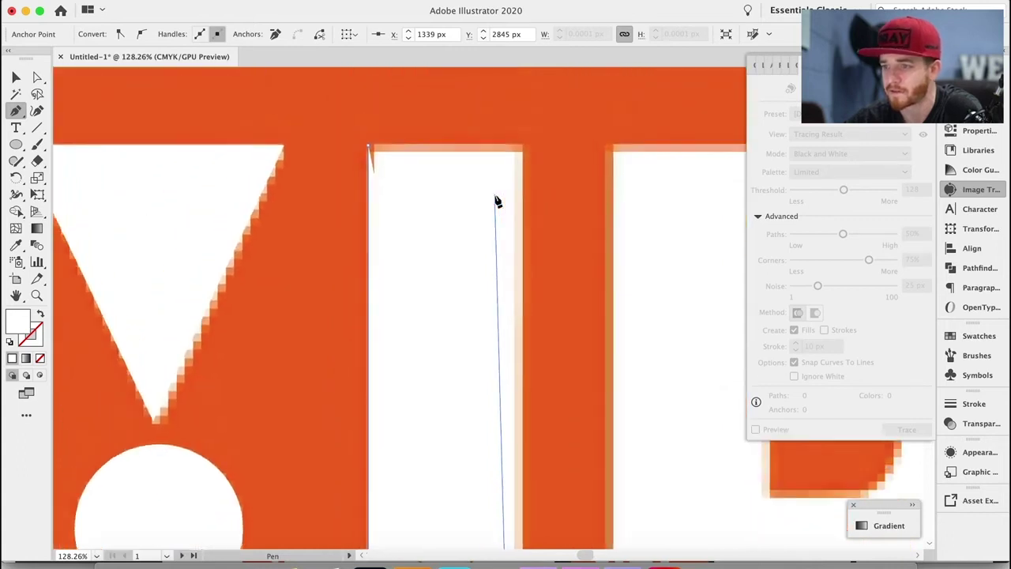
{"action": "left_click", "coordinate": [520, 149]}
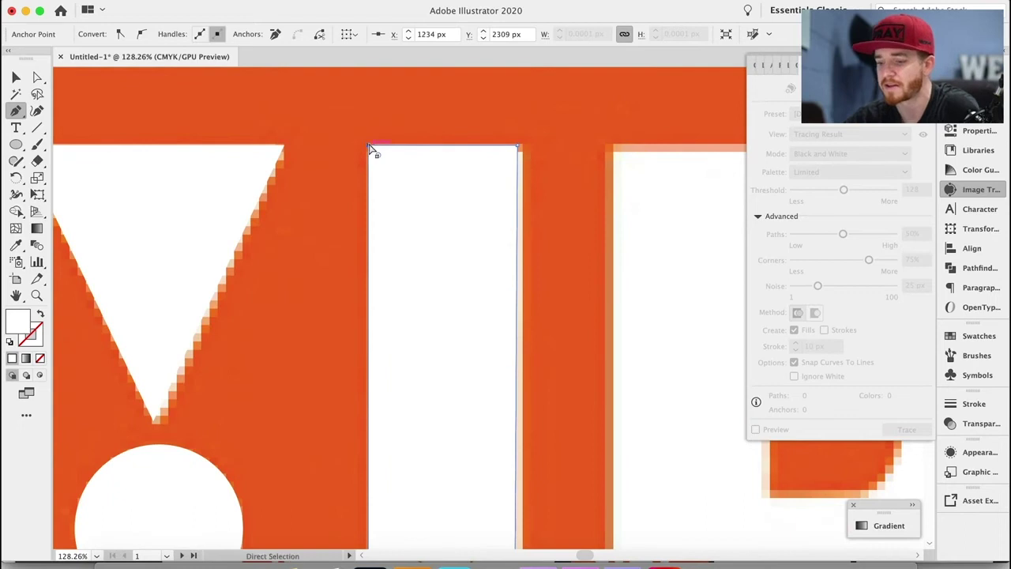
Check the traced triangle, circle and J in Outline view, and return to the normal preview near the letter B.
{"action": "key", "text": "super+y"}
{"action": "key", "text": "super+minus"}
{"action": "key", "text": "super+minus"}
{"action": "key", "text": "super+minus"}
{"action": "scroll", "coordinate": [372, 149], "scroll_direction": "down", "scroll_amount": 3}
{"action": "scroll", "coordinate": [371, 149], "scroll_direction": "down", "scroll_amount": 1}
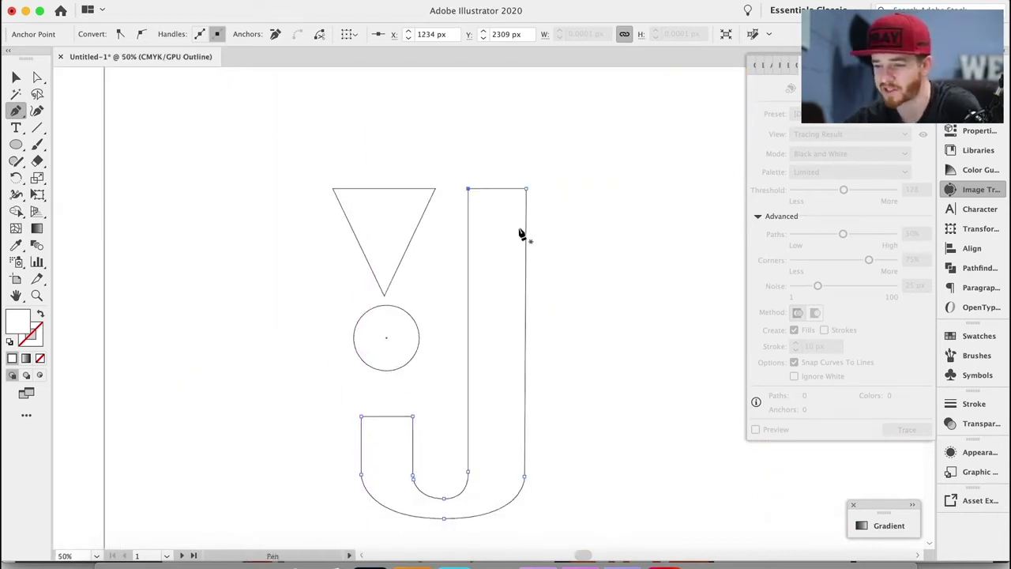
{"action": "key", "text": "super+y"}
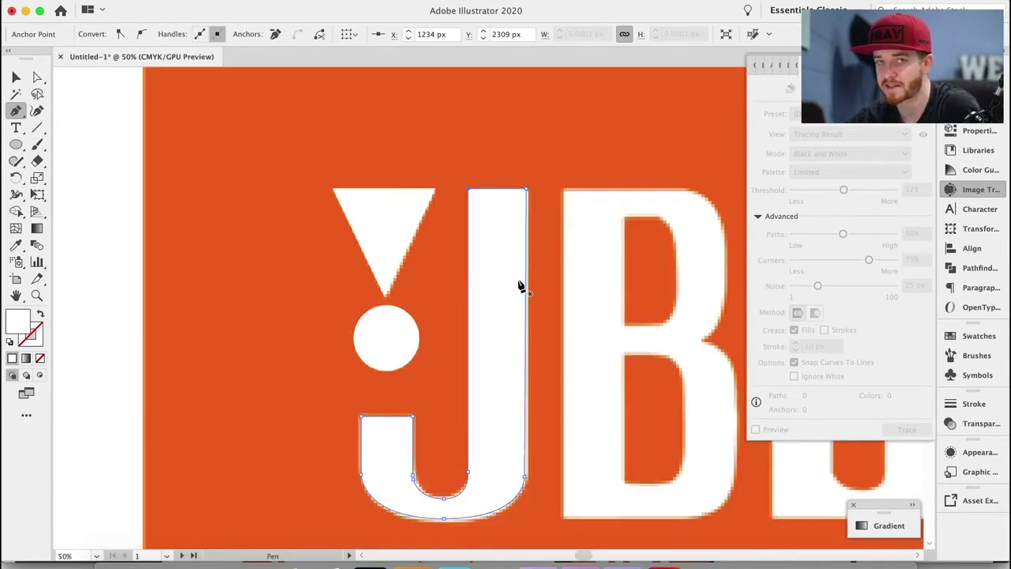
{"action": "scroll", "coordinate": [520, 286], "scroll_direction": "right", "scroll_amount": 3}
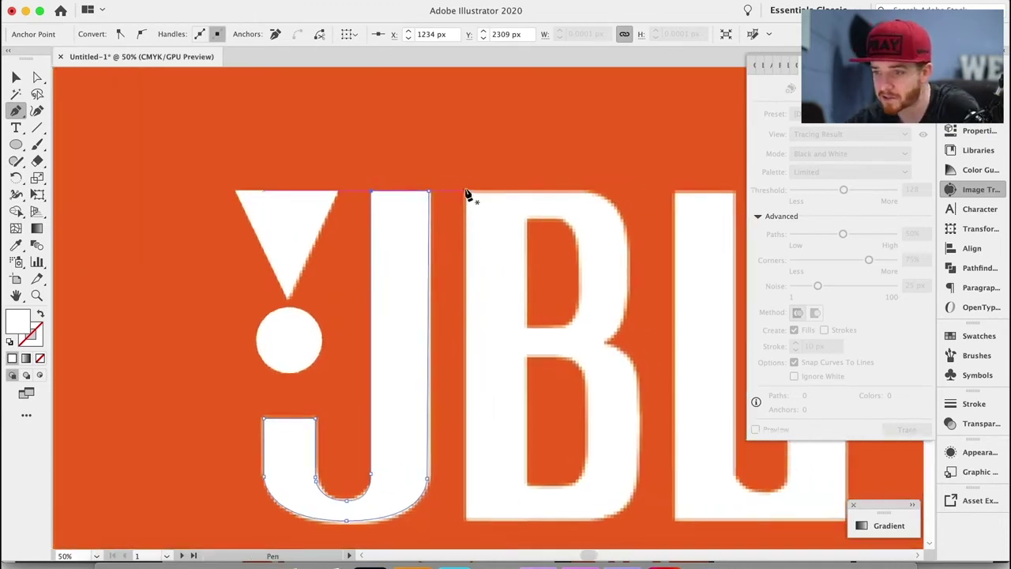
Trace the B's left edge, bottom edge and lower bowl's right side with the Pen tool, and swap the fill and stroke.
{"action": "left_click", "coordinate": [466, 192]}
{"action": "left_click", "coordinate": [465, 521], "text": "shift"}
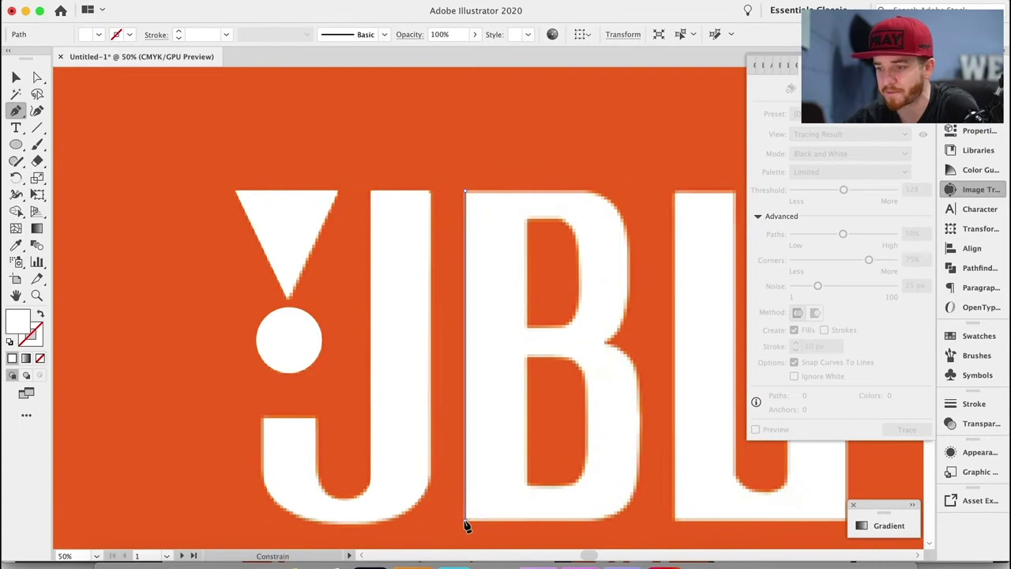
{"action": "left_click", "coordinate": [593, 521]}
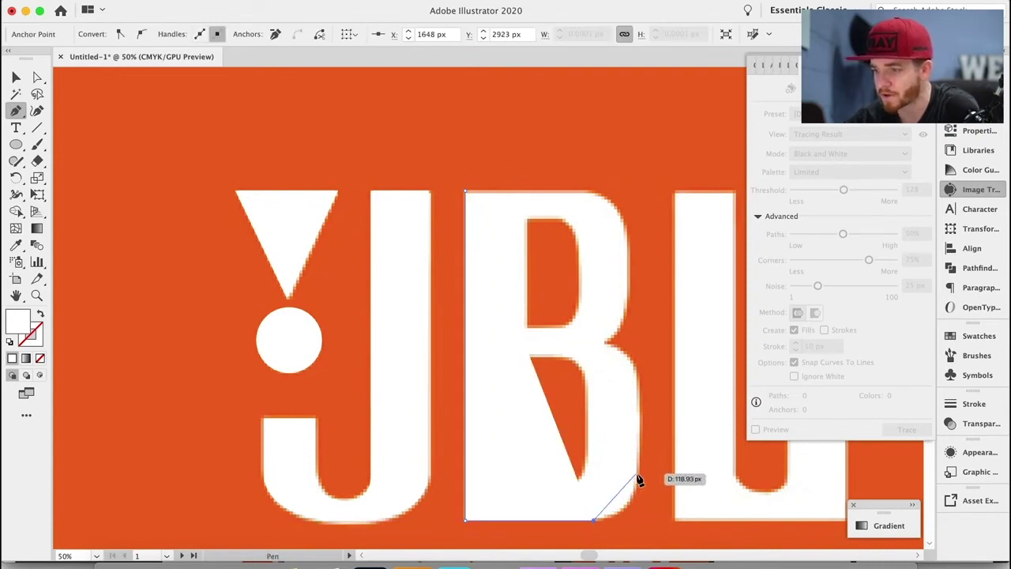
{"action": "left_click_drag", "start_coordinate": [637, 475], "coordinate": [640, 433]}
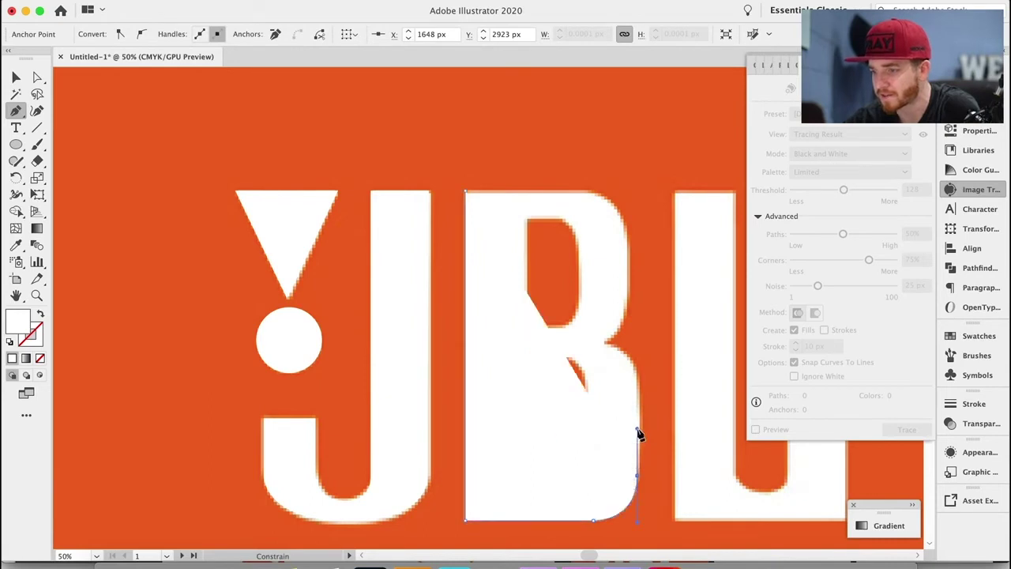
{"action": "left_click", "coordinate": [637, 376]}
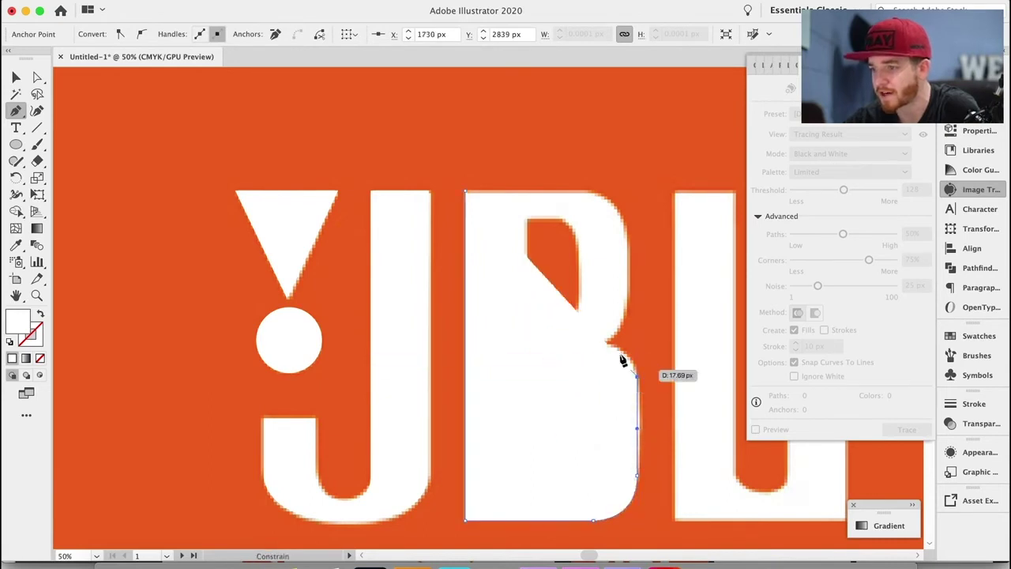
{"action": "left_click", "coordinate": [41, 314]}
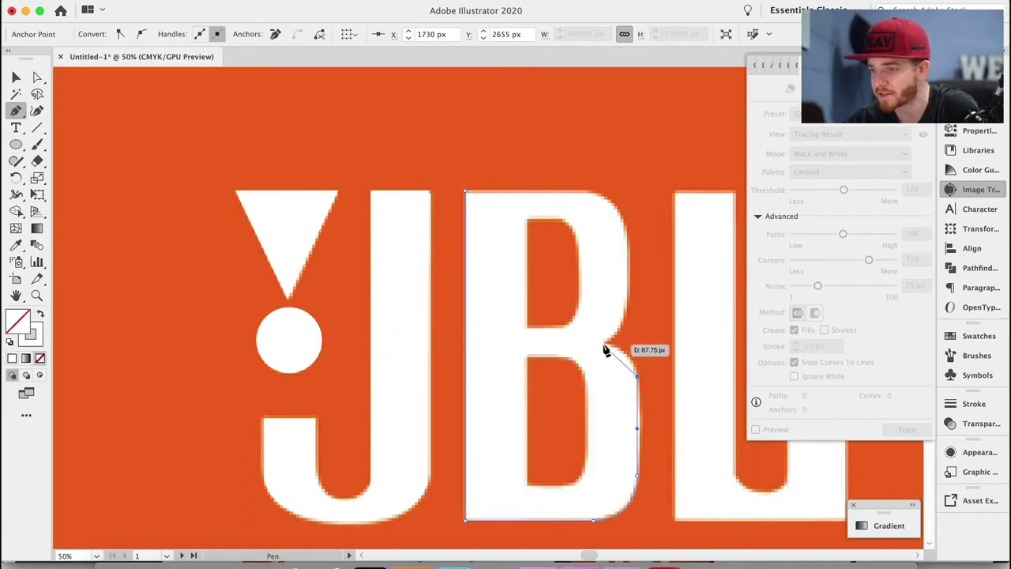
Curve the B's path into the notch between the two bowls and redirect the outgoing handle toward the upper bowl.
{"action": "left_click_drag", "start_coordinate": [605, 344], "coordinate": [581, 344]}
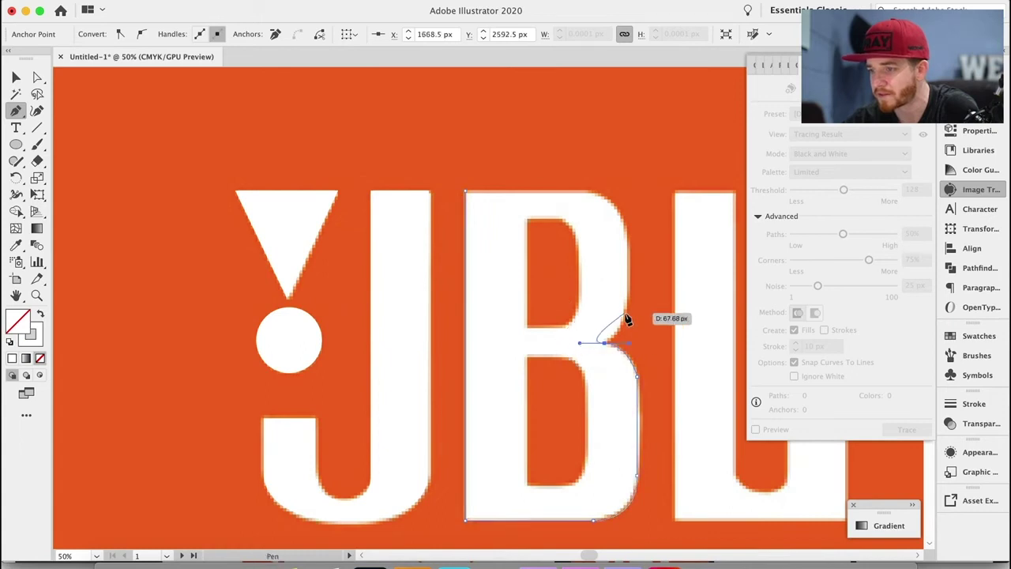
{"action": "key", "text": "alt"}
{"action": "left_click_drag", "start_coordinate": [581, 345], "coordinate": [630, 345]}
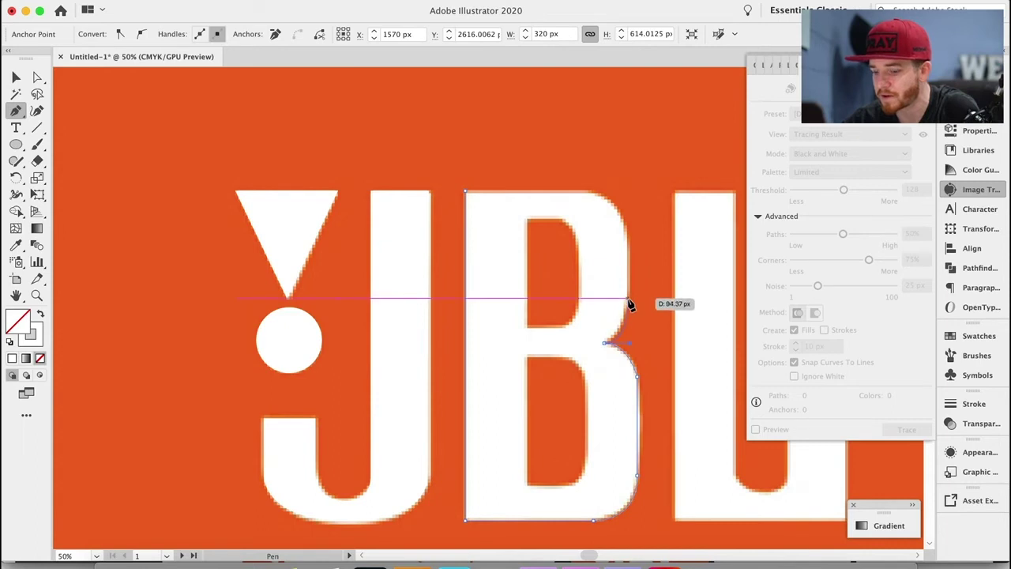
{"action": "left_click", "coordinate": [600, 336]}
{"action": "left_click_drag", "start_coordinate": [601, 337], "coordinate": [618, 339]}
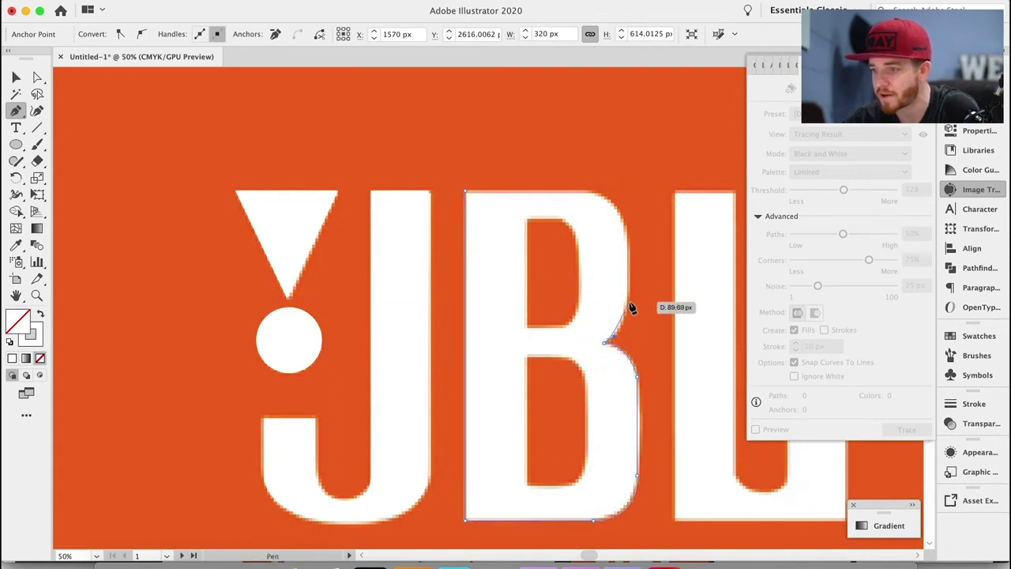
Trace the B's upper bowl with curved anchors and close the outline along the top edge at its starting corner.
{"action": "left_click", "coordinate": [628, 301]}
{"action": "left_click_drag", "start_coordinate": [628, 301], "coordinate": [630, 277]}
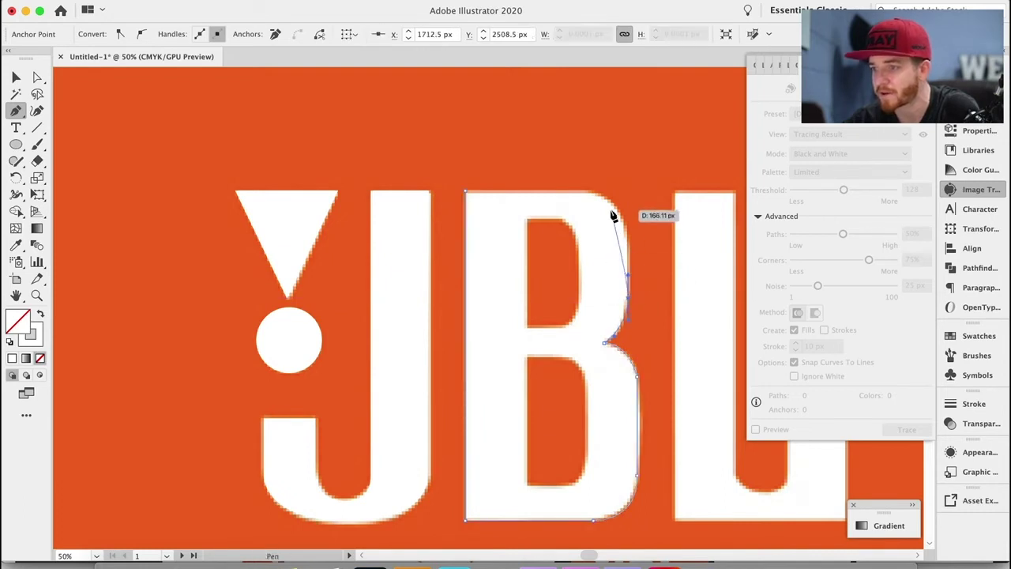
{"action": "left_click", "coordinate": [627, 236]}
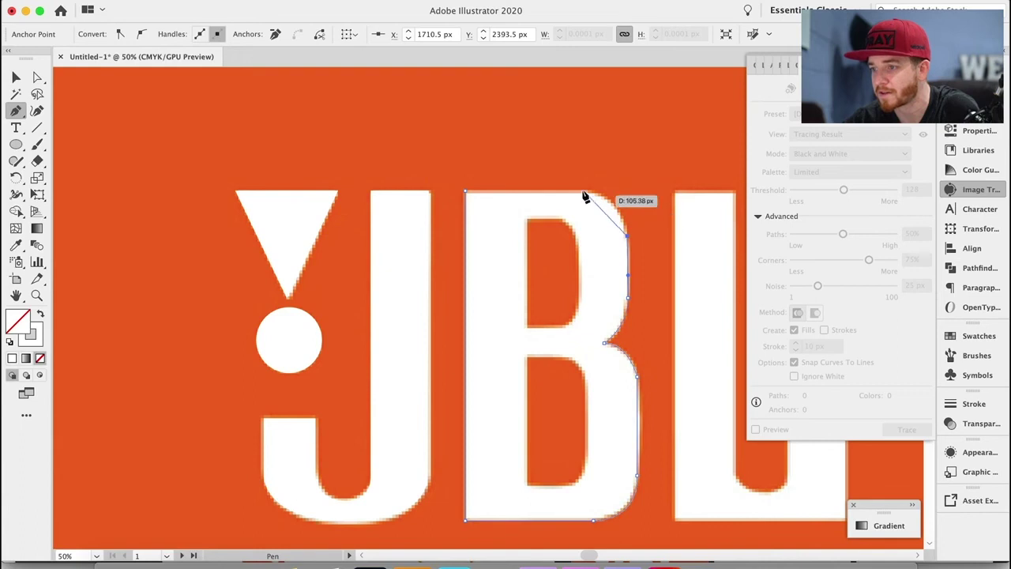
{"action": "left_click_drag", "start_coordinate": [587, 192], "coordinate": [543, 195]}
{"action": "left_click", "coordinate": [466, 192]}
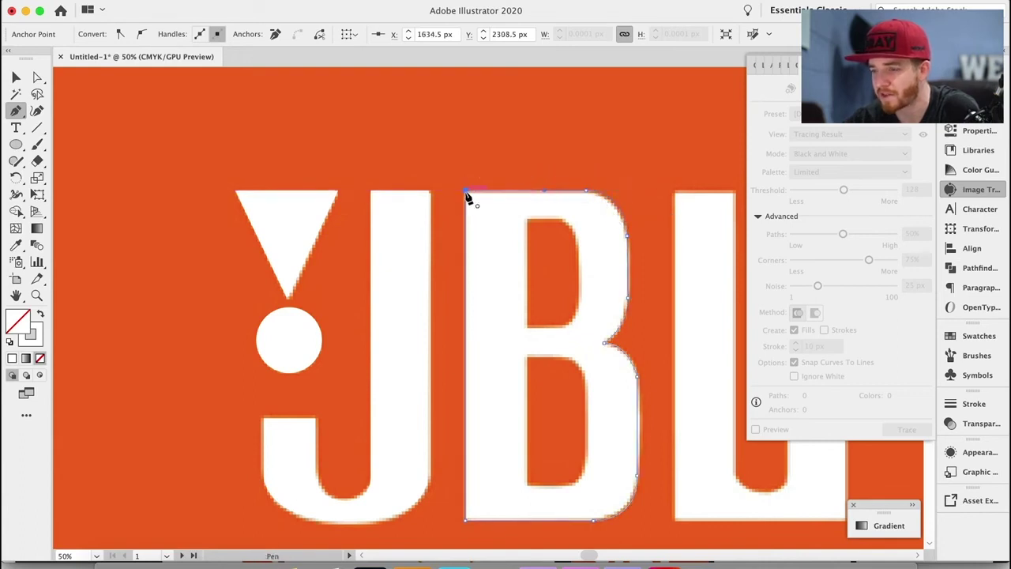
Draw a closed path around the B's upper counter, with straight left corners and rounded right corners.
{"action": "left_click", "coordinate": [527, 218]}
{"action": "left_click", "coordinate": [527, 326]}
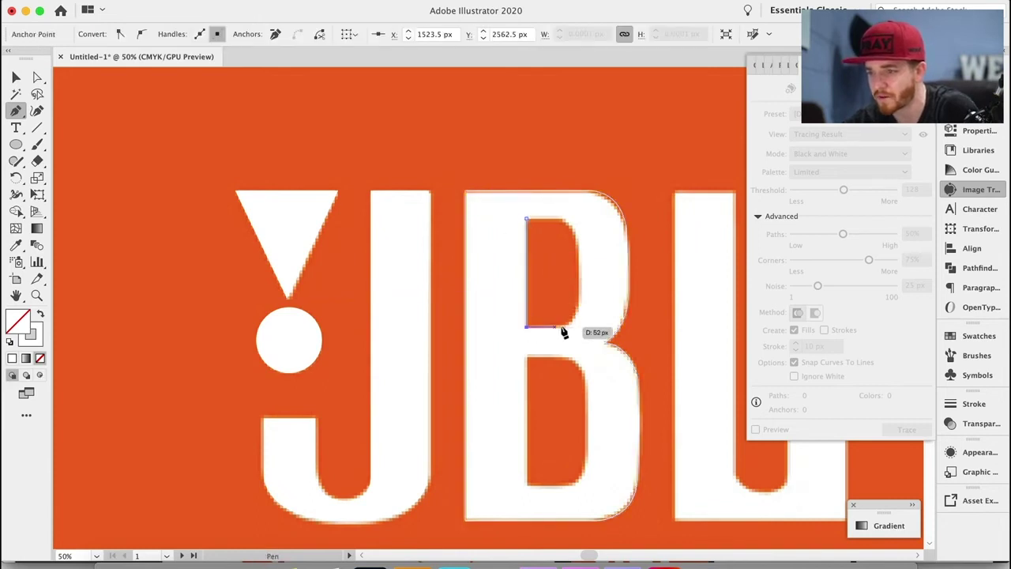
{"action": "left_click", "coordinate": [564, 326]}
{"action": "left_click_drag", "start_coordinate": [581, 298], "coordinate": [578, 261]}
{"action": "left_click", "coordinate": [579, 245]}
{"action": "left_click_drag", "start_coordinate": [564, 222], "coordinate": [543, 223]}
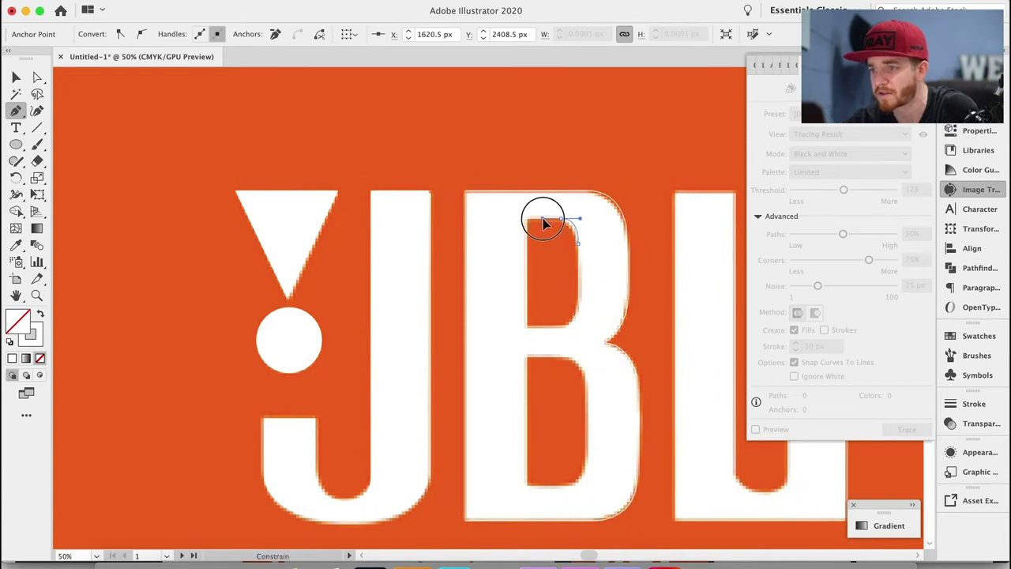
{"action": "left_click", "coordinate": [527, 220]}
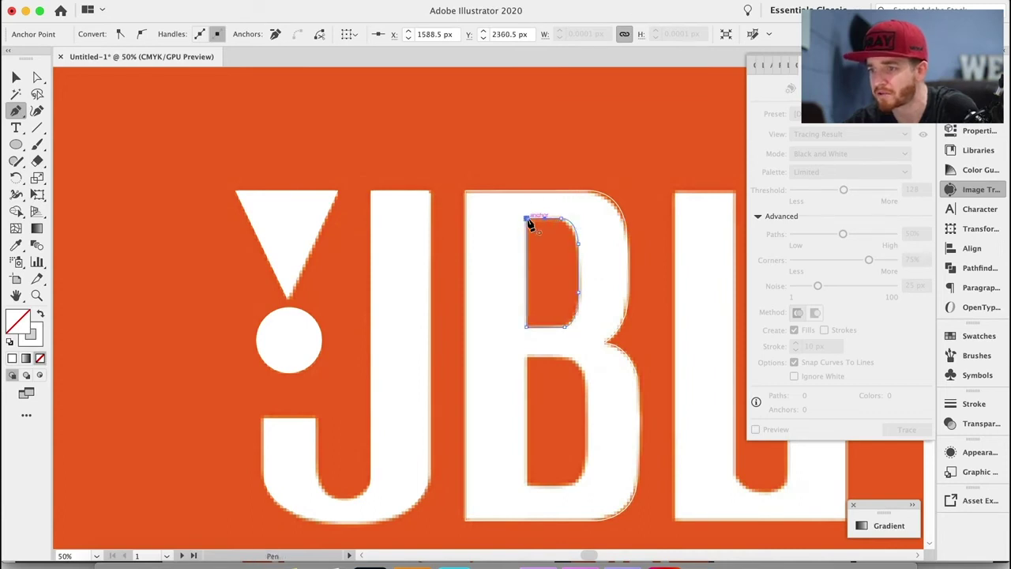
Copy the upper counter path onto the B's lower counter and resize it to match the larger opening.
{"action": "key", "text": "v"}
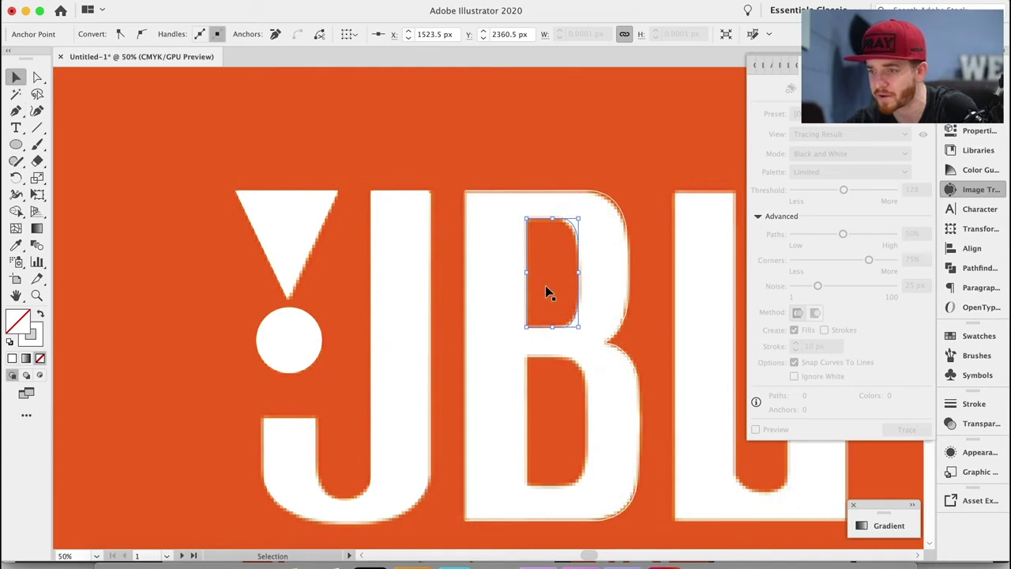
{"action": "left_click", "coordinate": [529, 302]}
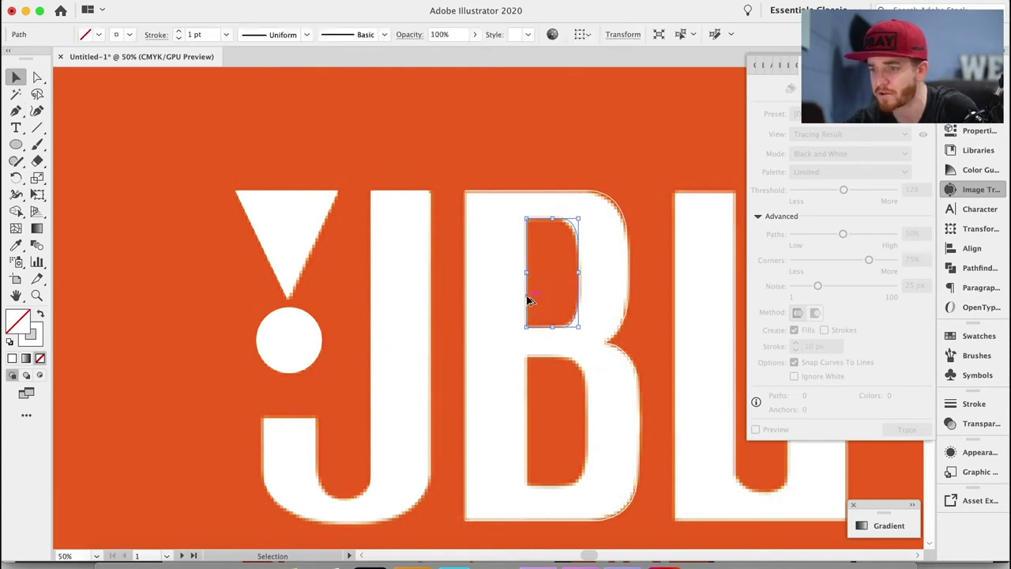
{"action": "left_click_drag", "start_coordinate": [529, 300], "coordinate": [530, 435]}
{"action": "left_click_drag", "start_coordinate": [579, 464], "coordinate": [589, 488]}
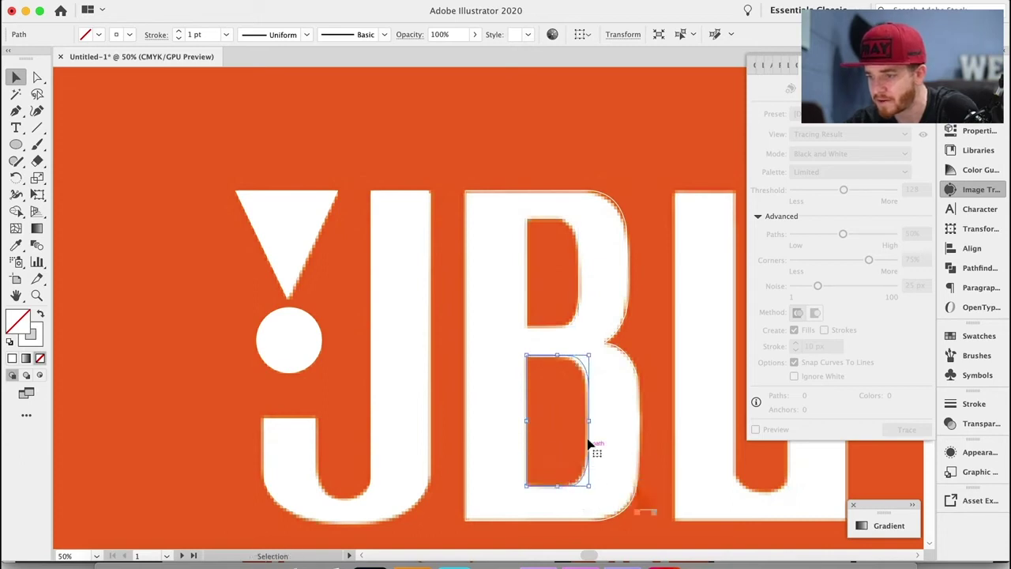
{"action": "left_click_drag", "start_coordinate": [588, 421], "coordinate": [586, 424]}
Trace the L with the Pen tool from its upper-left corner down the stem, along the base and around the raised foot's top.
{"action": "scroll", "coordinate": [588, 423], "scroll_direction": "right", "scroll_amount": 5}
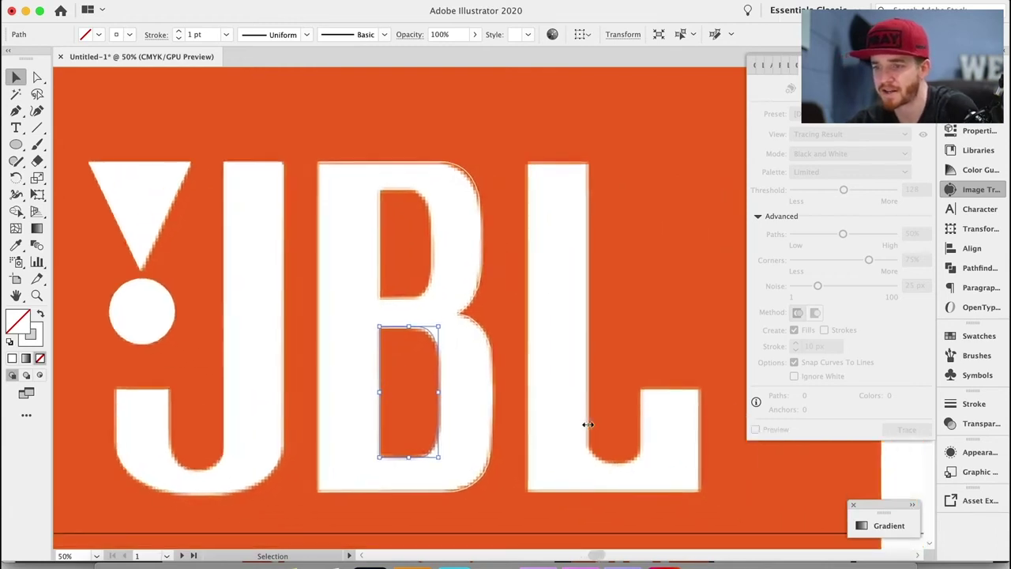
{"action": "left_click", "coordinate": [17, 128]}
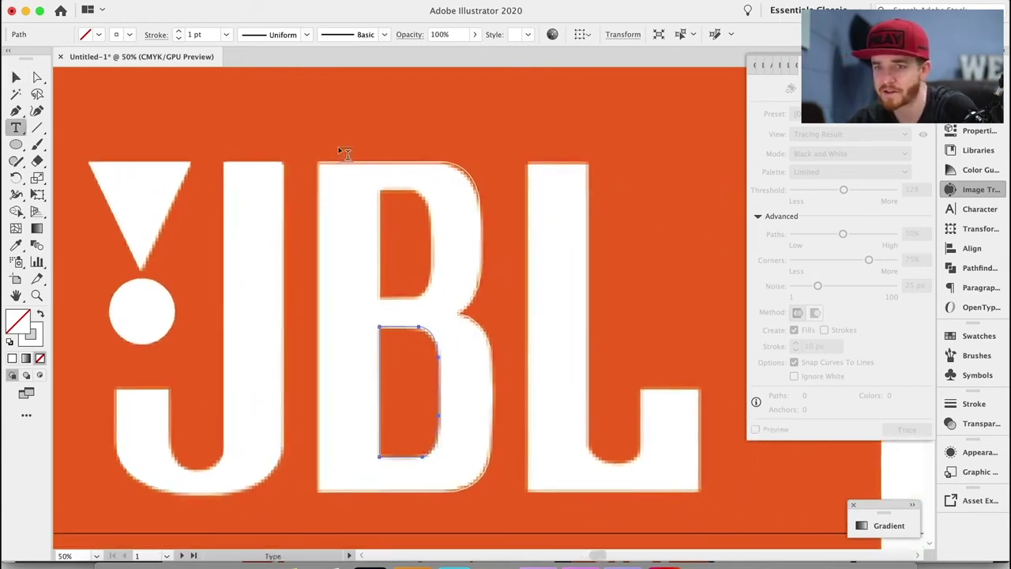
{"action": "left_click", "coordinate": [16, 110]}
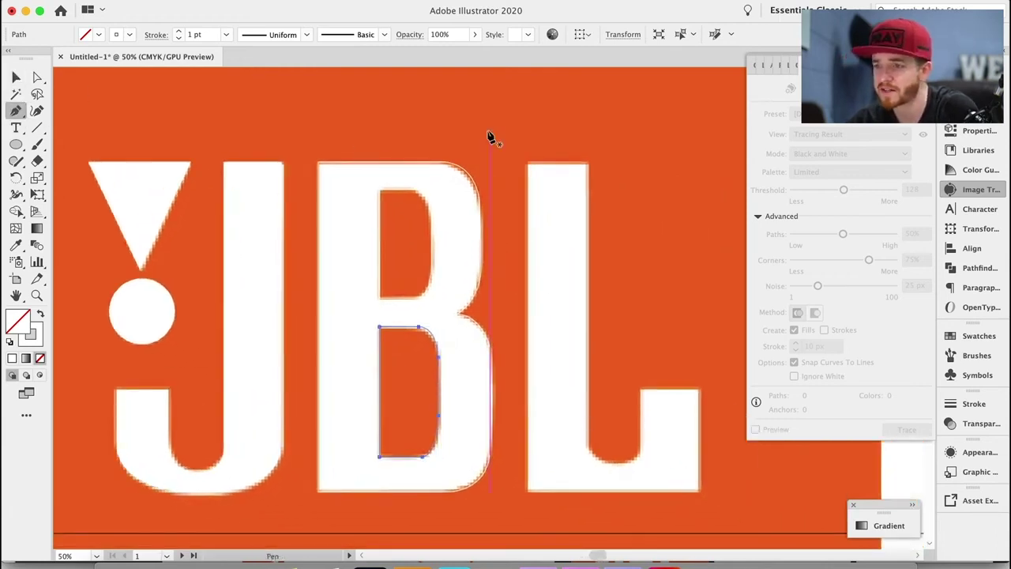
{"action": "left_click", "coordinate": [528, 164]}
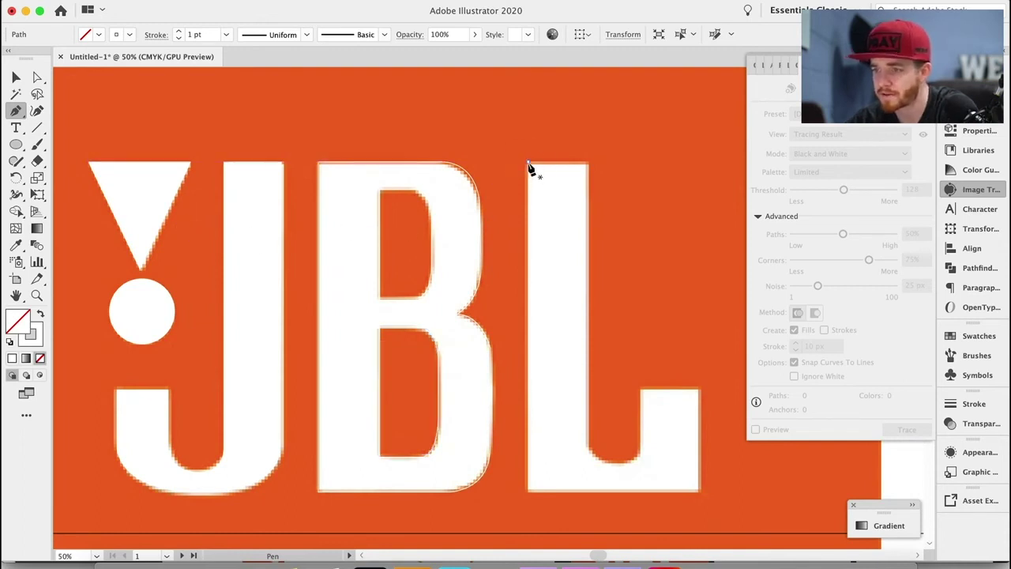
{"action": "left_click", "coordinate": [529, 490]}
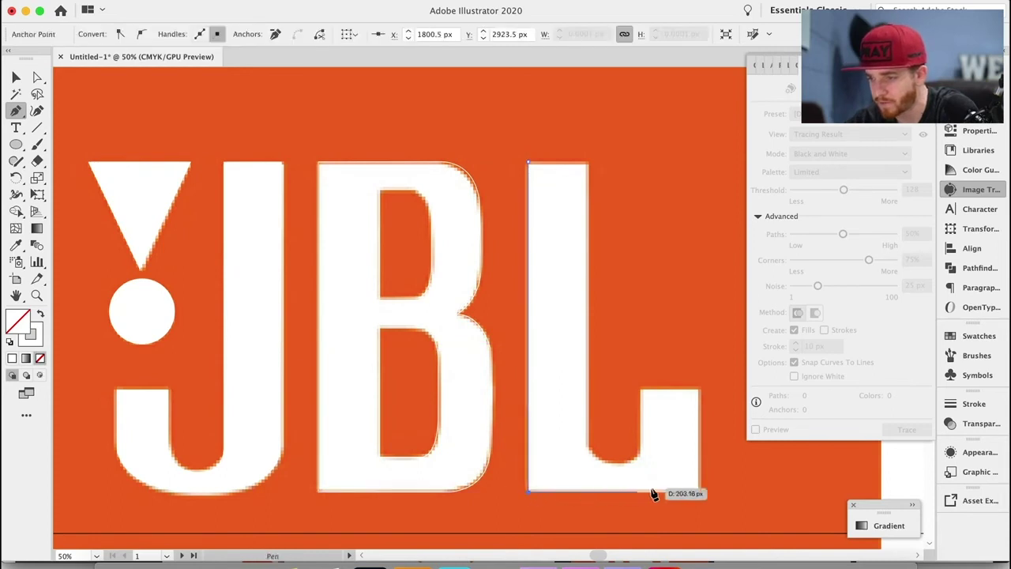
{"action": "left_click", "coordinate": [700, 491]}
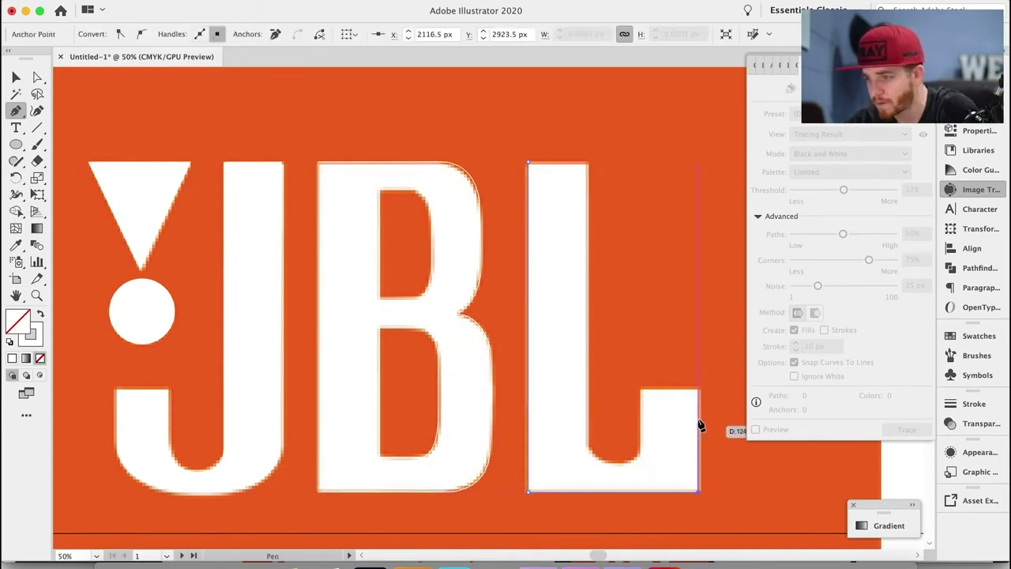
{"action": "left_click", "coordinate": [700, 389]}
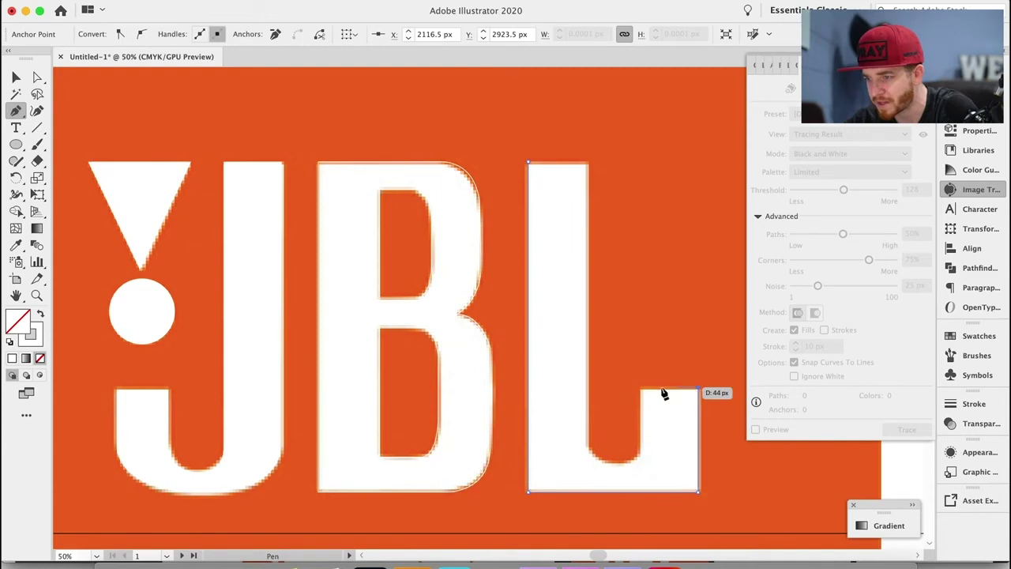
{"action": "left_click", "coordinate": [641, 390]}
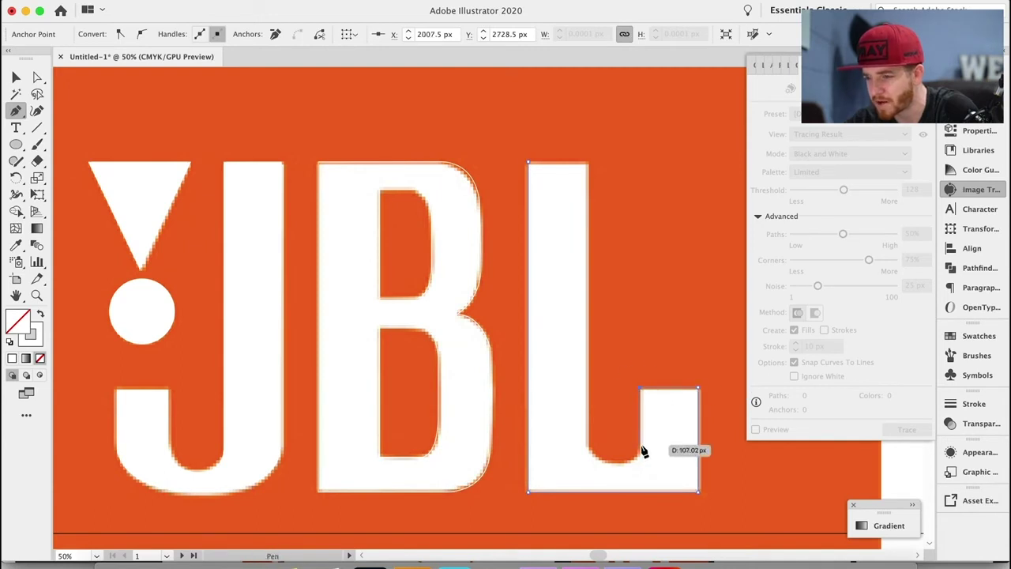
Trace the L's rounded inner curve and the stem's right edge, and close the path across the top.
{"action": "left_click", "coordinate": [640, 452]}
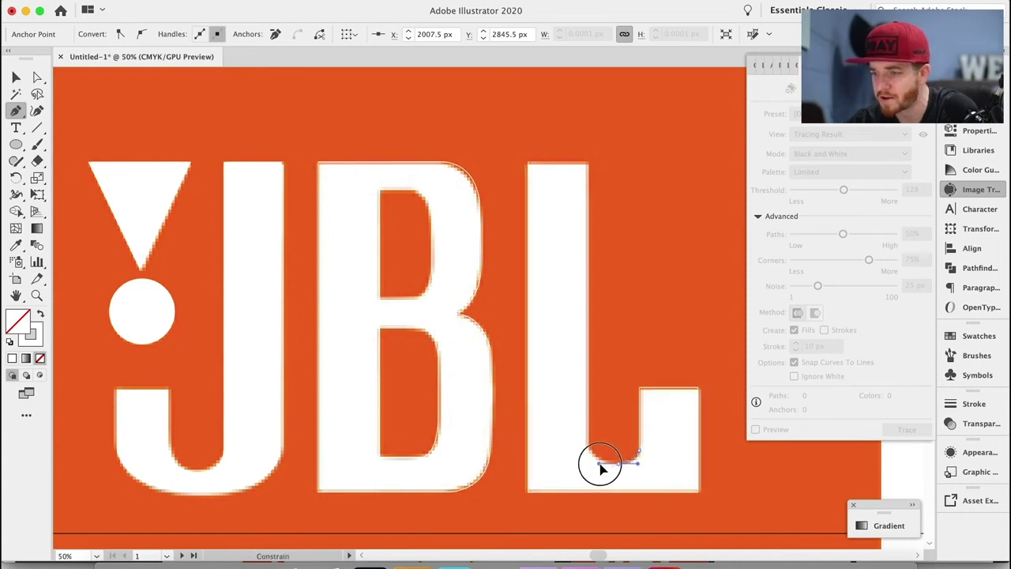
{"action": "left_click", "coordinate": [586, 442]}
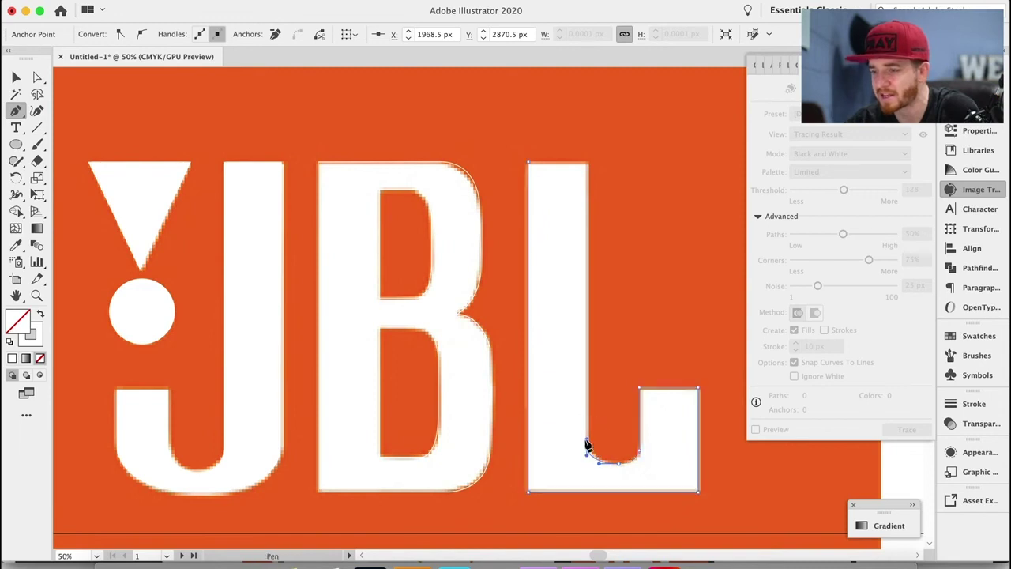
{"action": "left_click", "coordinate": [589, 165]}
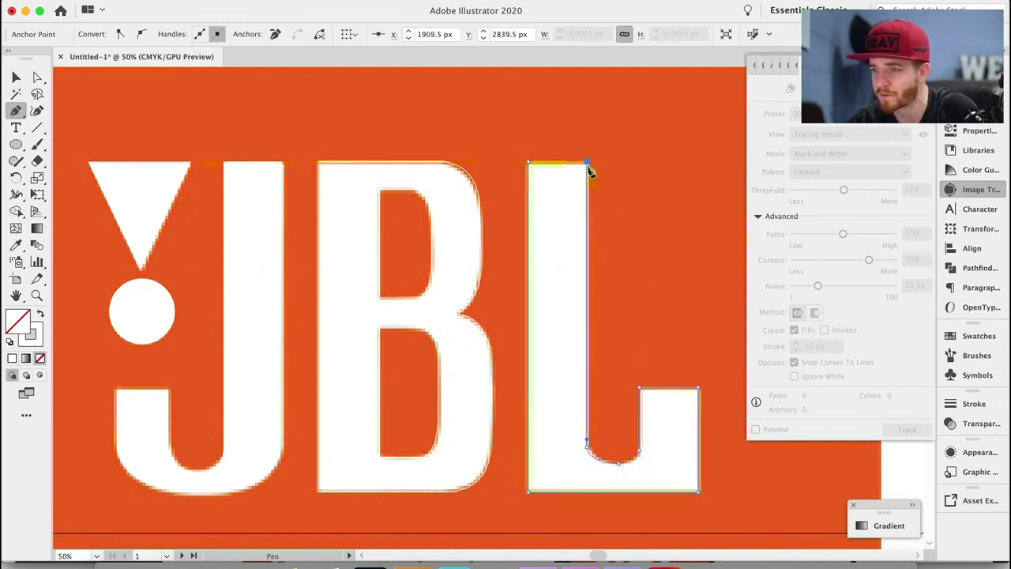
{"action": "left_click", "coordinate": [532, 164]}
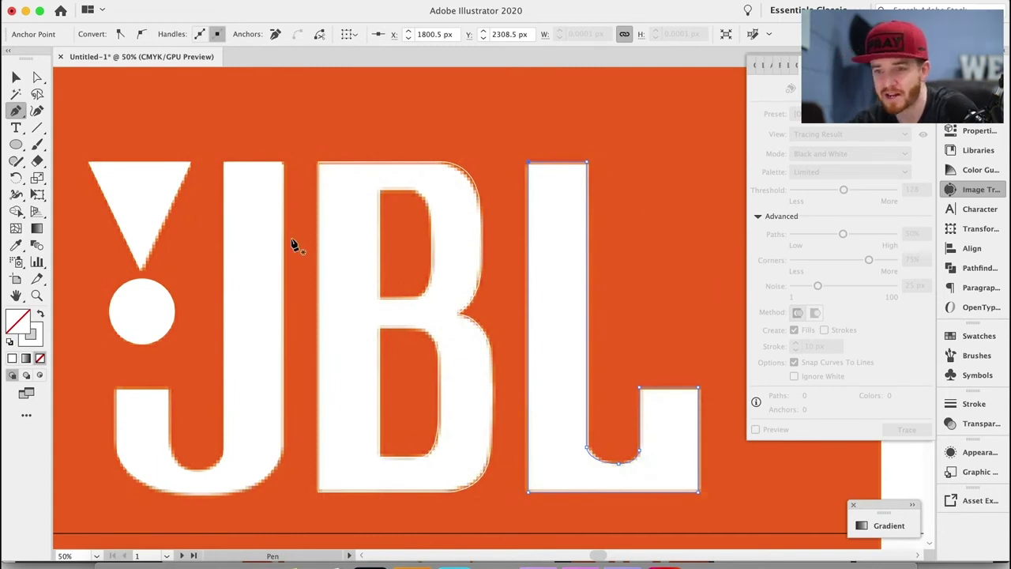
Draw a rectangle over the lower logo's orange background and fill it with the orange sampled from the image.
{"action": "left_click", "coordinate": [15, 78]}
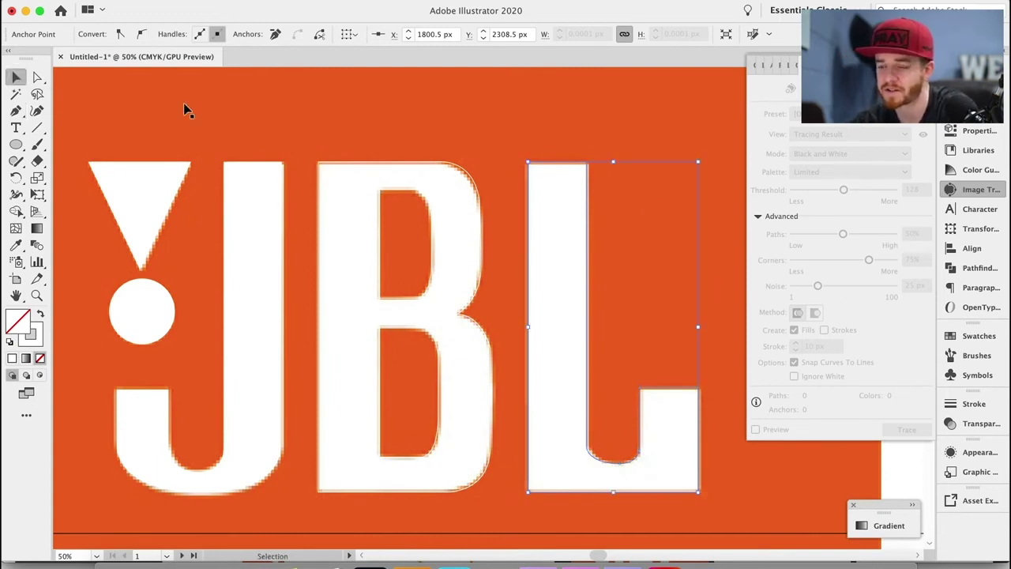
{"action": "key", "text": "super+minus"}
{"action": "key", "text": "super+minus"}
{"action": "key", "text": "super+minus"}
{"action": "key", "text": "super+minus"}
{"action": "key", "text": "super+minus"}
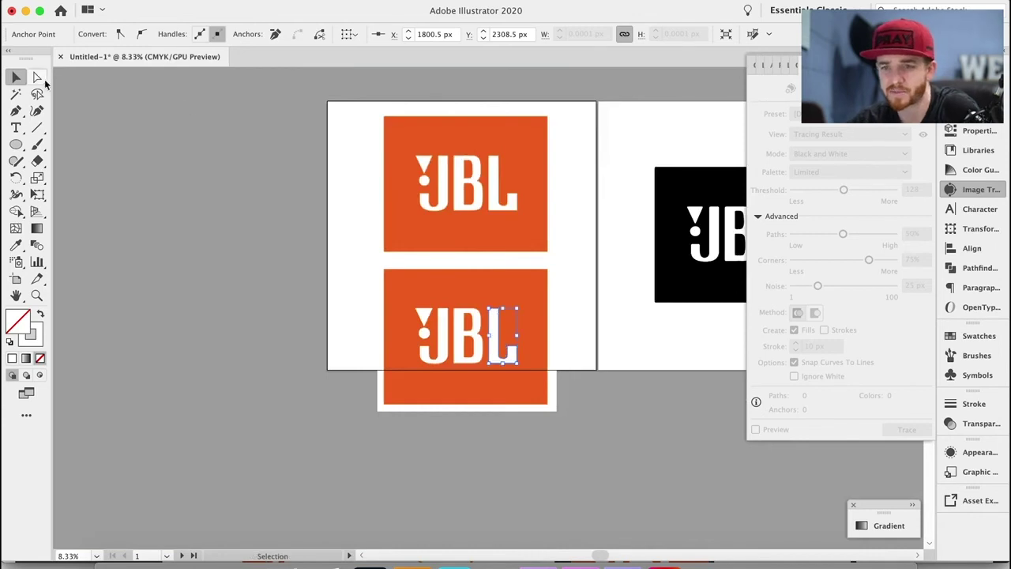
{"action": "left_click_drag", "start_coordinate": [15, 147], "coordinate": [79, 145]}
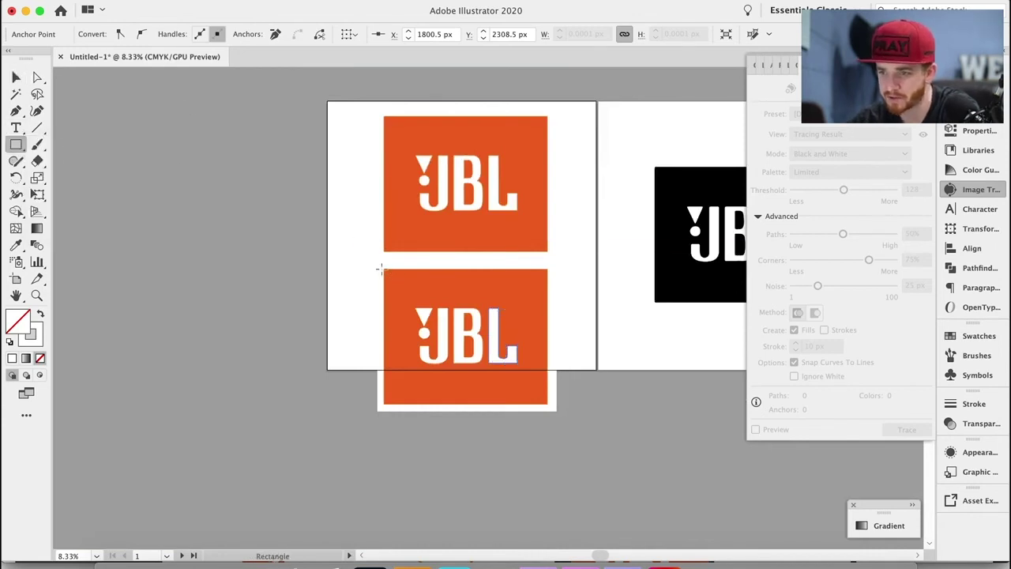
{"action": "left_click_drag", "start_coordinate": [383, 269], "coordinate": [550, 404]}
{"action": "left_click", "coordinate": [16, 245]}
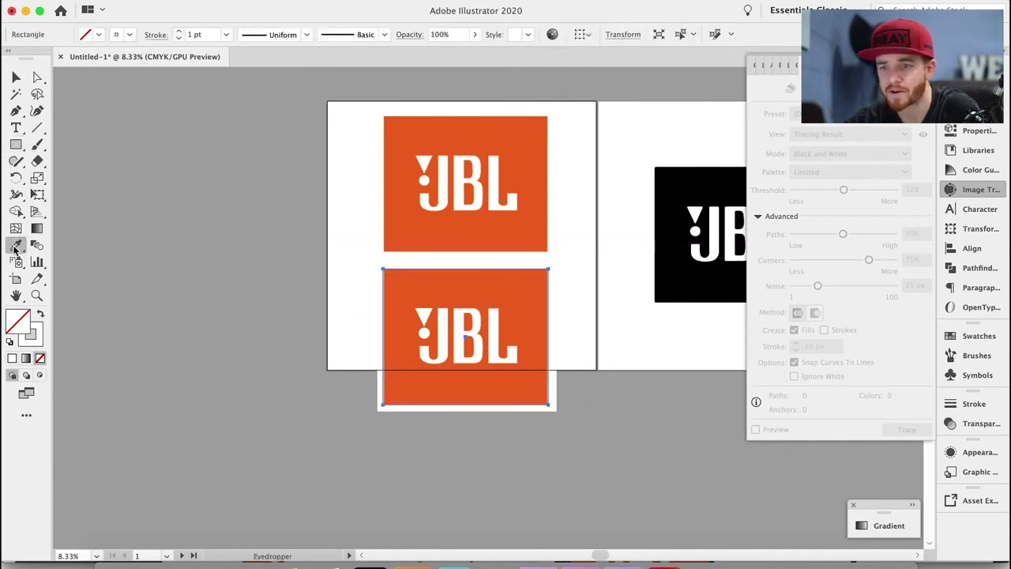
{"action": "left_click", "coordinate": [463, 281]}
Delete the raster image beneath the new orange rectangle and send the rectangle behind the traced letters.
{"action": "key", "text": "v"}
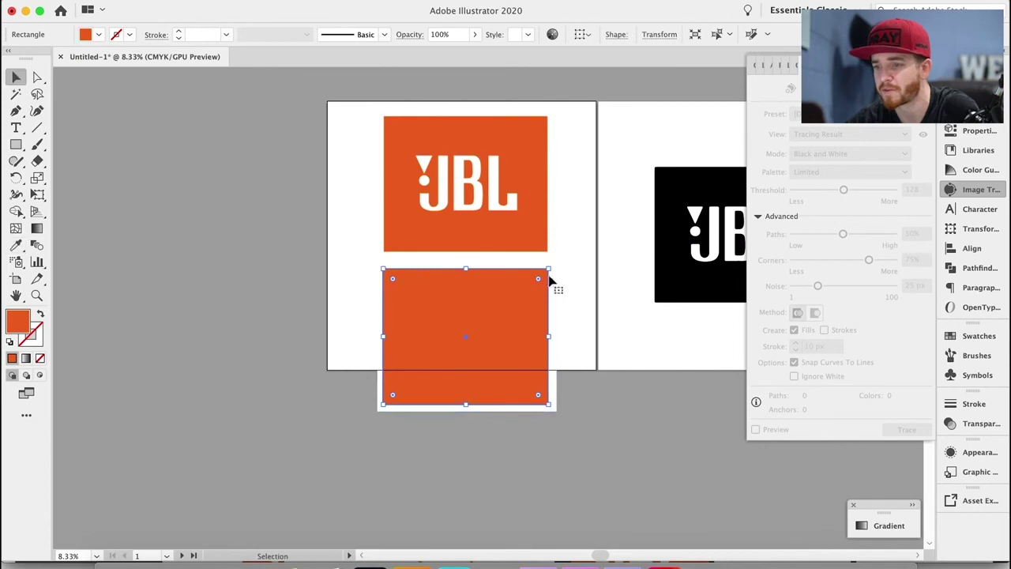
{"action": "left_click", "coordinate": [562, 289]}
{"action": "left_click", "coordinate": [560, 297]}
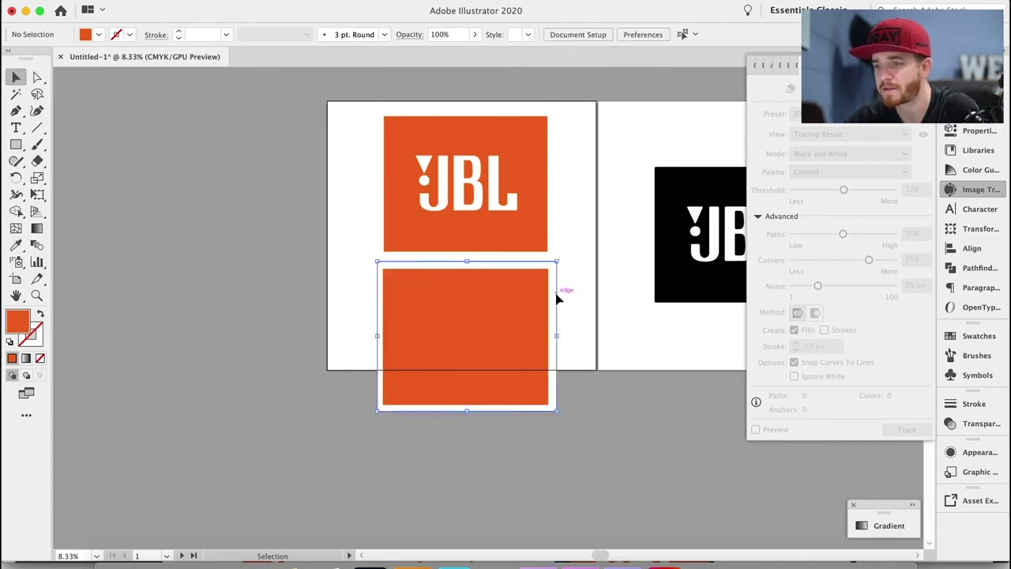
{"action": "key", "text": "Delete"}
{"action": "left_click", "coordinate": [531, 314]}
{"action": "key", "text": "super+shift+bracketleft"}
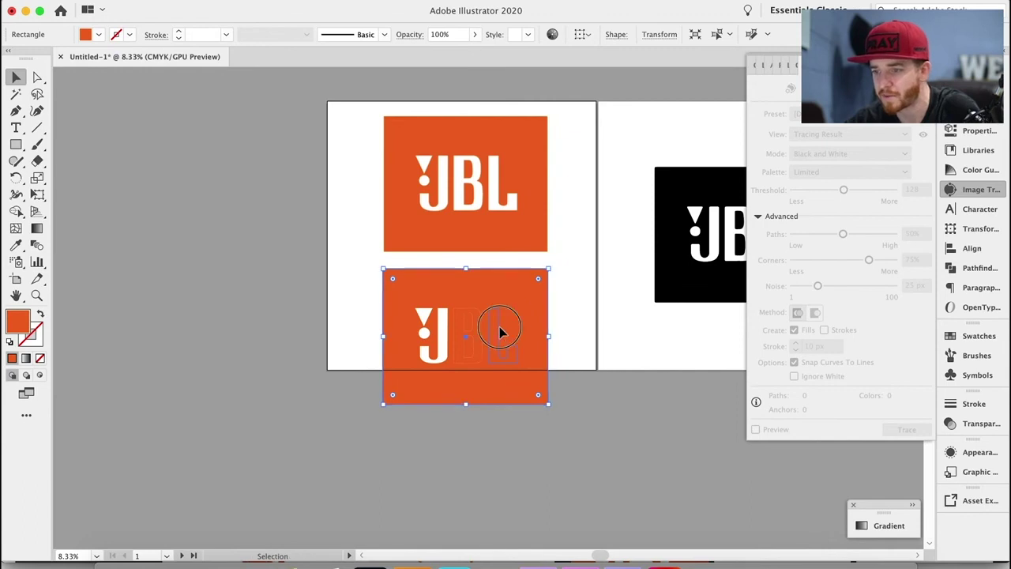
Swap fill and stroke on the traced B and L so both are filled white with no stroke.
{"action": "left_click", "coordinate": [501, 332], "text": "super"}
{"action": "left_click", "coordinate": [481, 332], "text": "shift"}
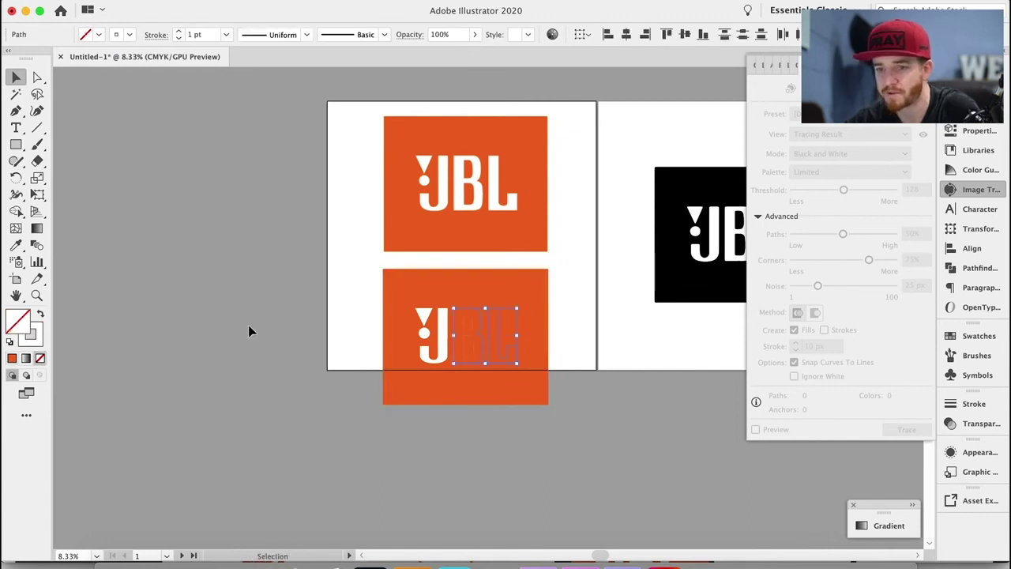
{"action": "left_click", "coordinate": [40, 314]}
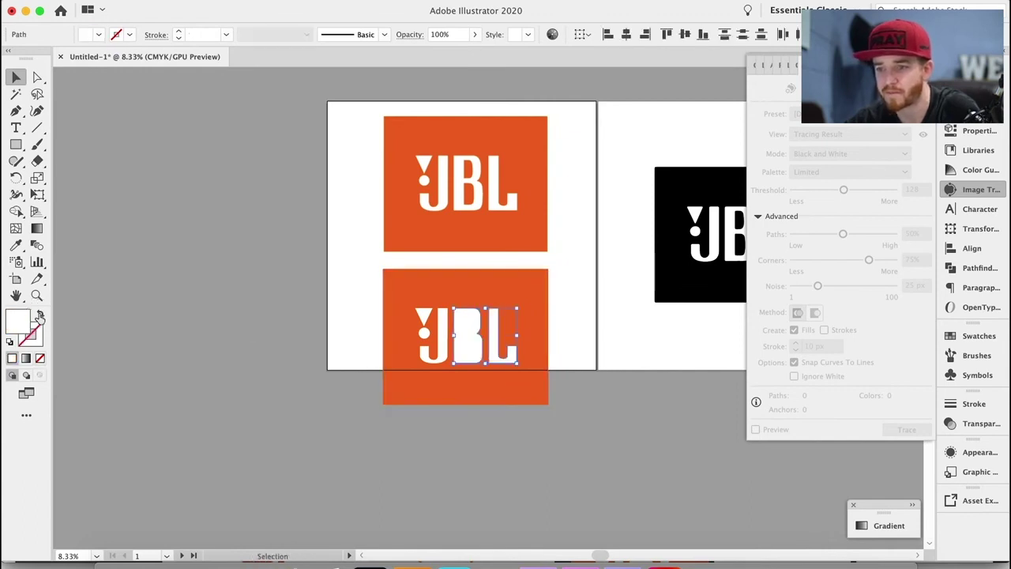
Cut both counter shapes out of the B with the Pathfinder's Minus Front operation.
{"action": "left_click", "coordinate": [475, 335], "text": "shift"}
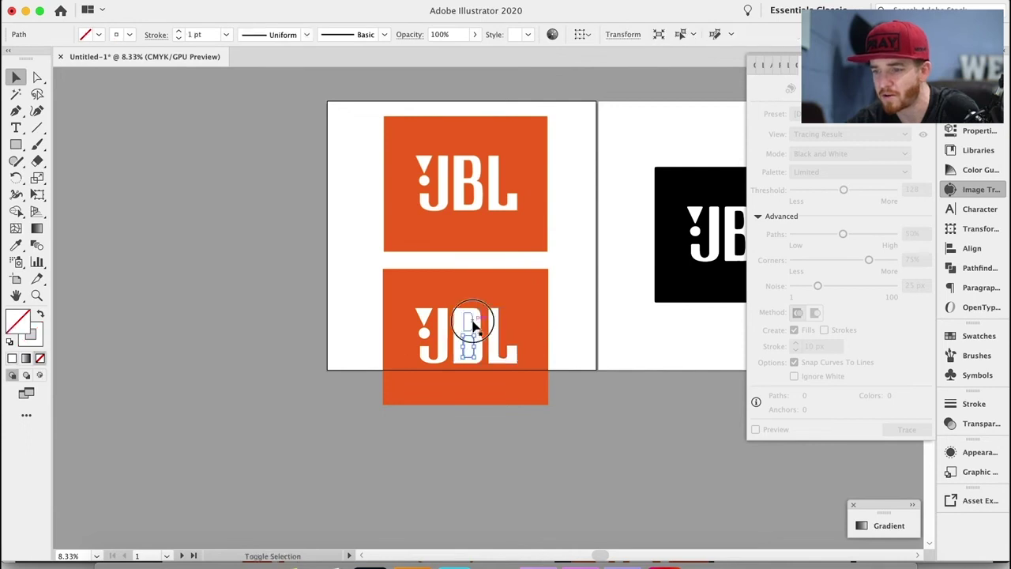
{"action": "key", "text": "super+equal"}
{"action": "key", "text": "super+equal"}
{"action": "key", "text": "super+equal"}
{"action": "key", "text": "super+equal"}
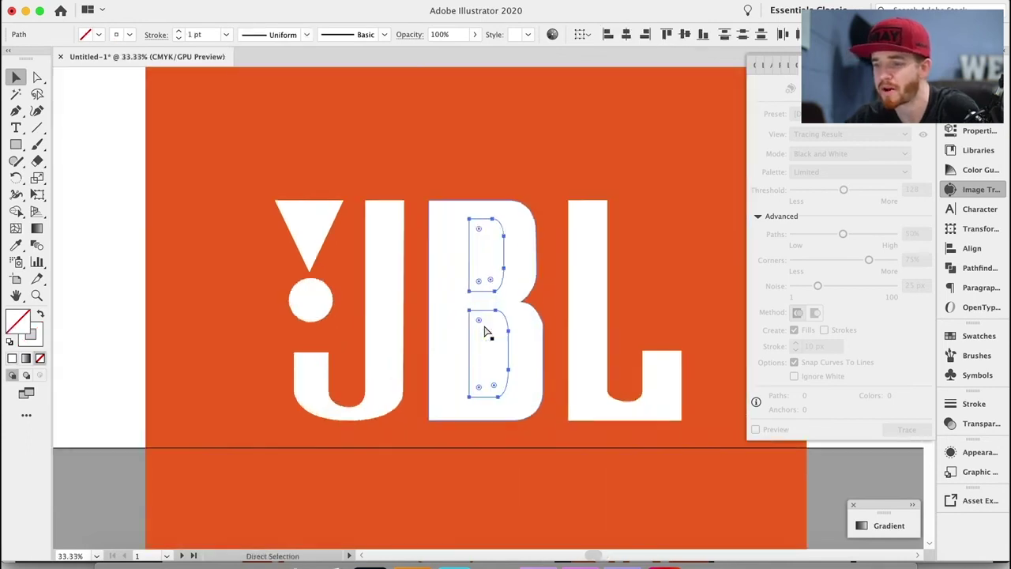
{"action": "key", "text": "super+equal"}
{"action": "left_click", "coordinate": [397, 277], "text": "shift"}
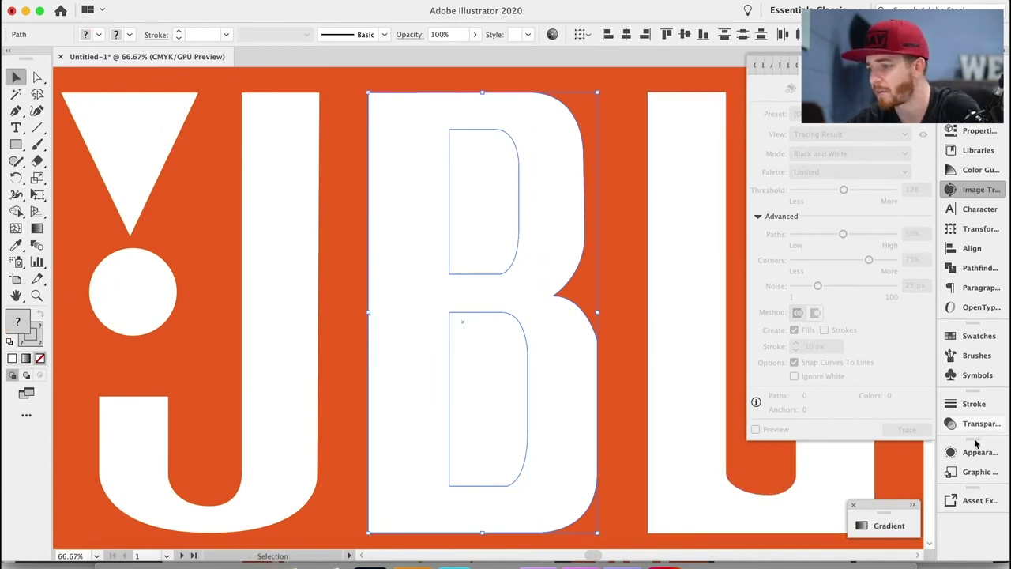
{"action": "left_click", "coordinate": [969, 269]}
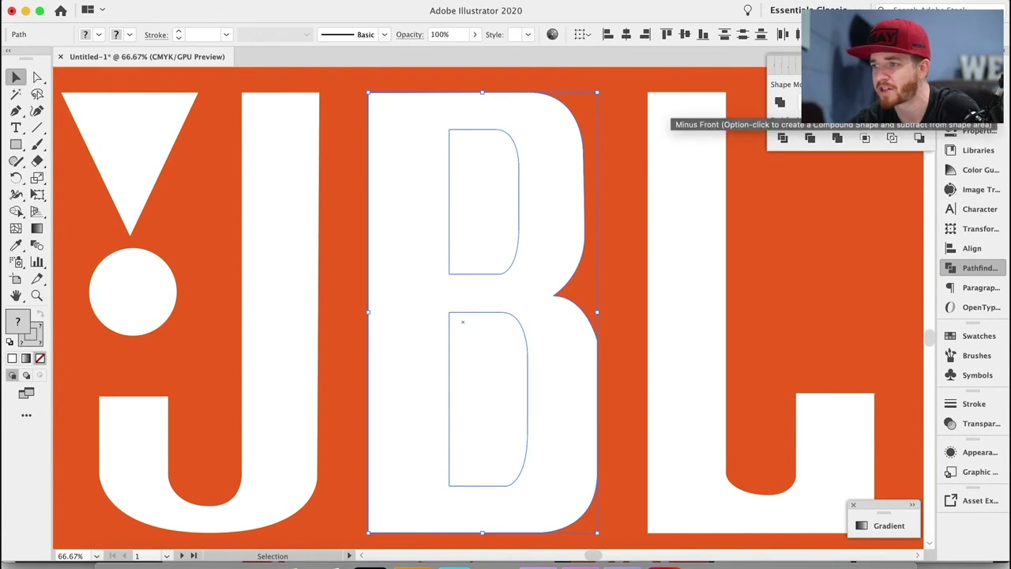
{"action": "left_click", "coordinate": [810, 138]}
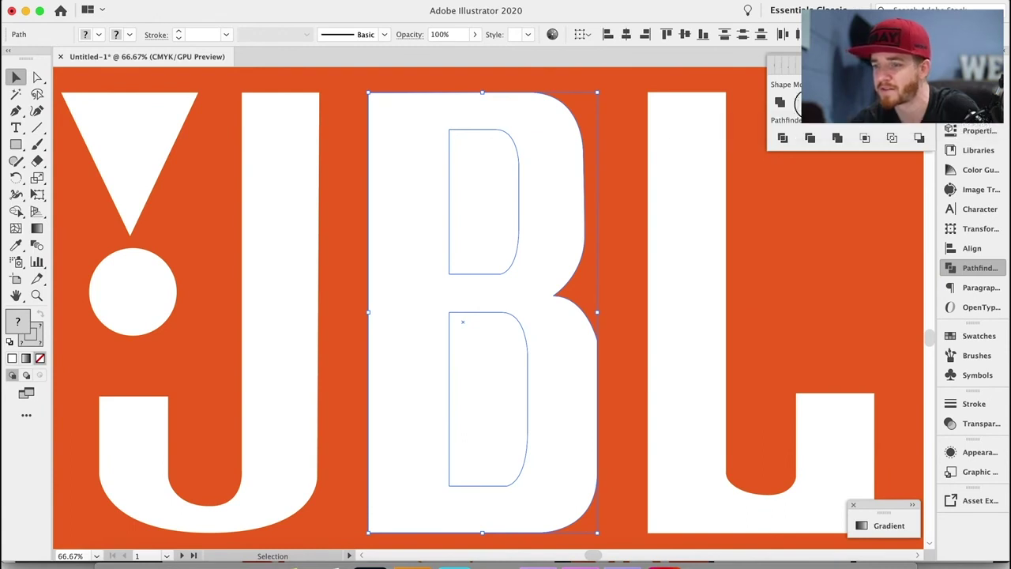
Check the paths of the traced logo in Outline view and return to the preview.
{"action": "key", "text": "a"}
{"action": "key", "text": "super+y"}
{"action": "key", "text": "super+y"}
{"action": "key", "text": "super+y"}
{"action": "key", "text": "super+y"}
{"action": "key", "text": "super+y"}
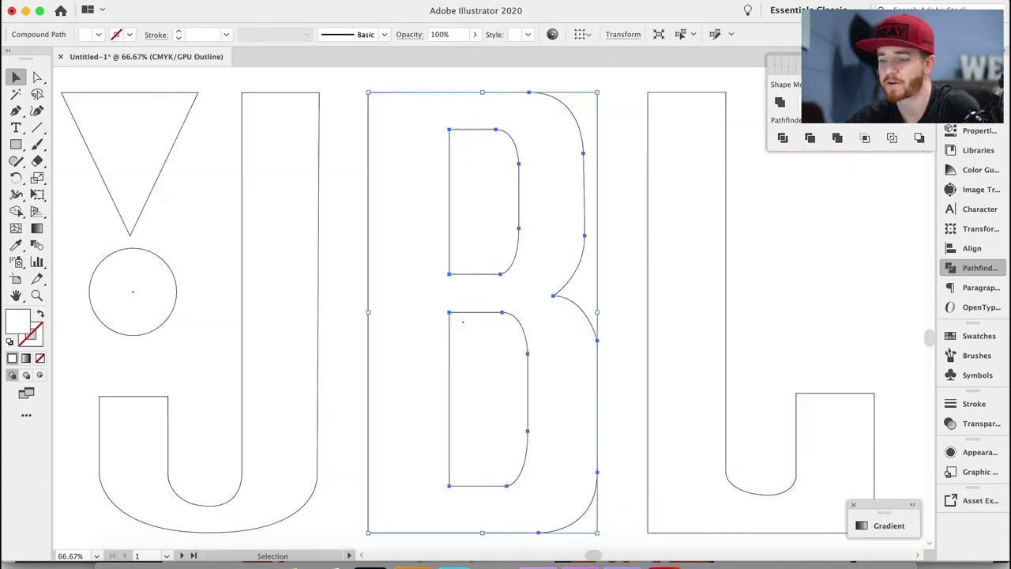
{"action": "key", "text": "super+y"}
Move the original raster JBL image from above the traced logo to the first artboard's left edge.
{"action": "key", "text": "super+minus"}
{"action": "key", "text": "super+minus"}
{"action": "key", "text": "super+minus"}
{"action": "key", "text": "super+minus"}
{"action": "key", "text": "v"}
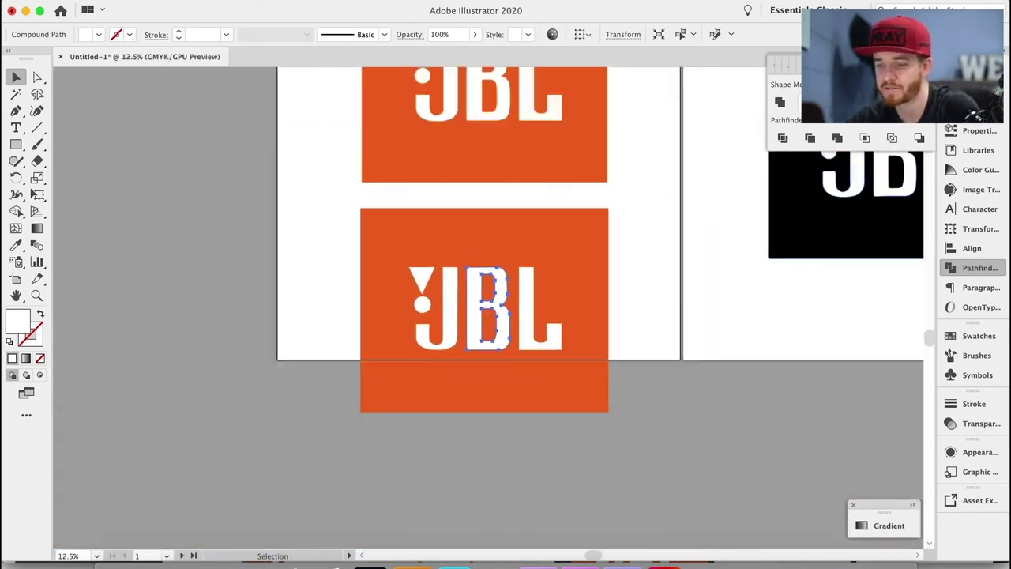
{"action": "left_click", "coordinate": [310, 258]}
{"action": "scroll", "coordinate": [364, 233], "scroll_direction": "right", "scroll_amount": 5}
{"action": "scroll", "coordinate": [363, 232], "scroll_direction": "up", "scroll_amount": 3}
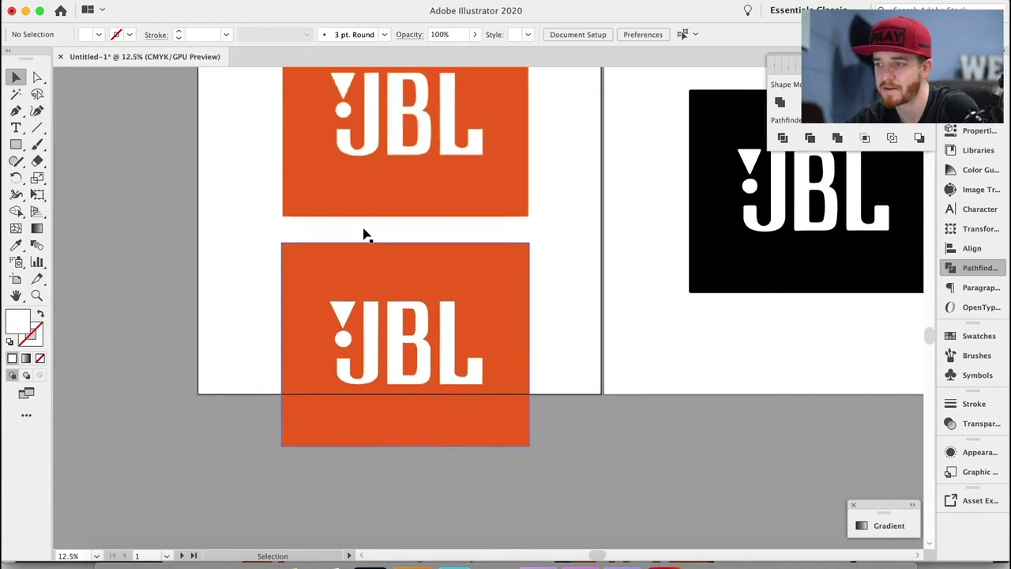
{"action": "left_click", "coordinate": [627, 255]}
{"action": "left_click_drag", "start_coordinate": [398, 185], "coordinate": [140, 251]}
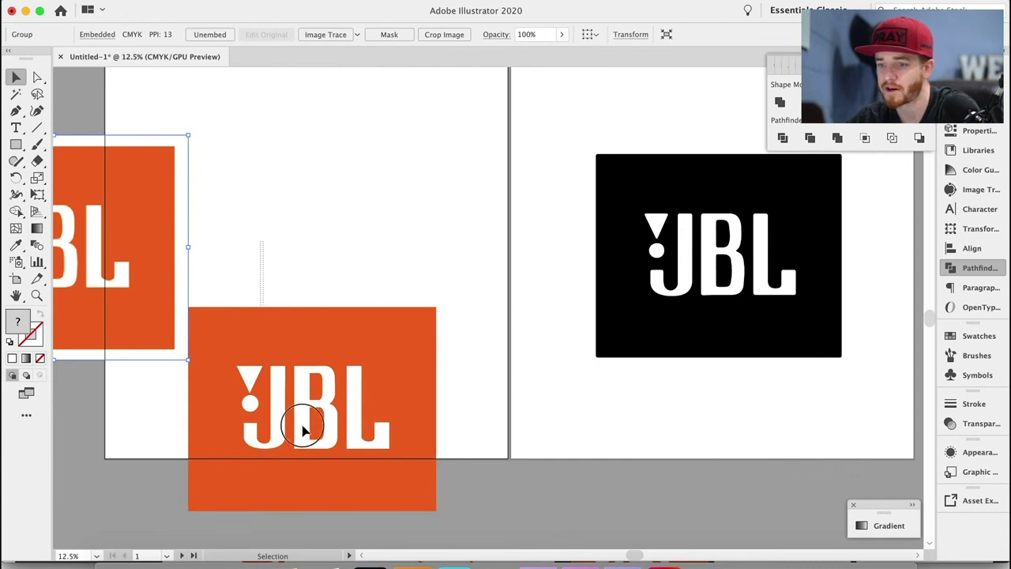
Group all parts of the manually traced orange logo and move the group up into the first artboard.
{"action": "left_click", "coordinate": [223, 203]}
{"action": "left_click", "coordinate": [300, 418]}
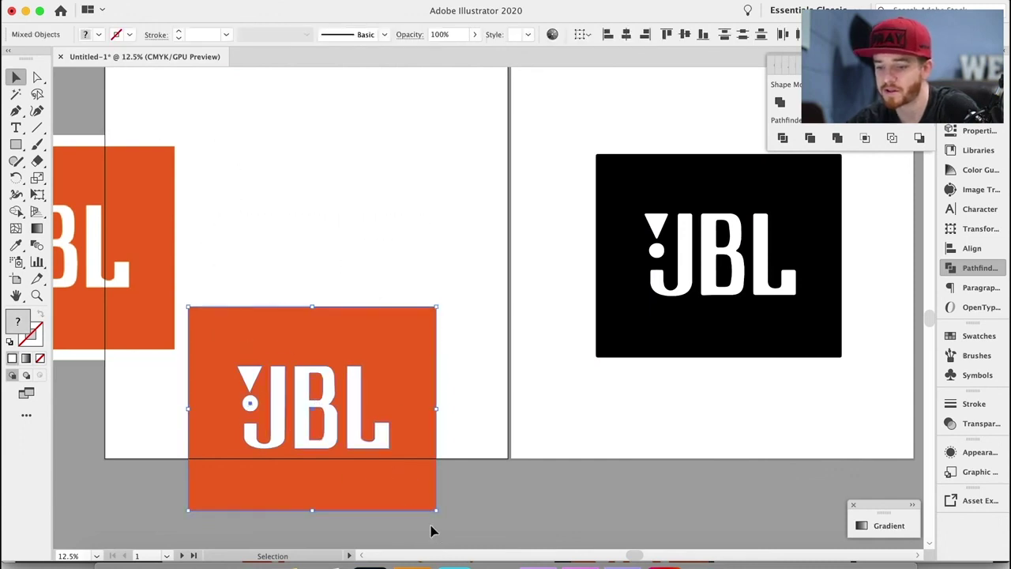
{"action": "left_click_drag", "start_coordinate": [365, 326], "coordinate": [421, 156]}
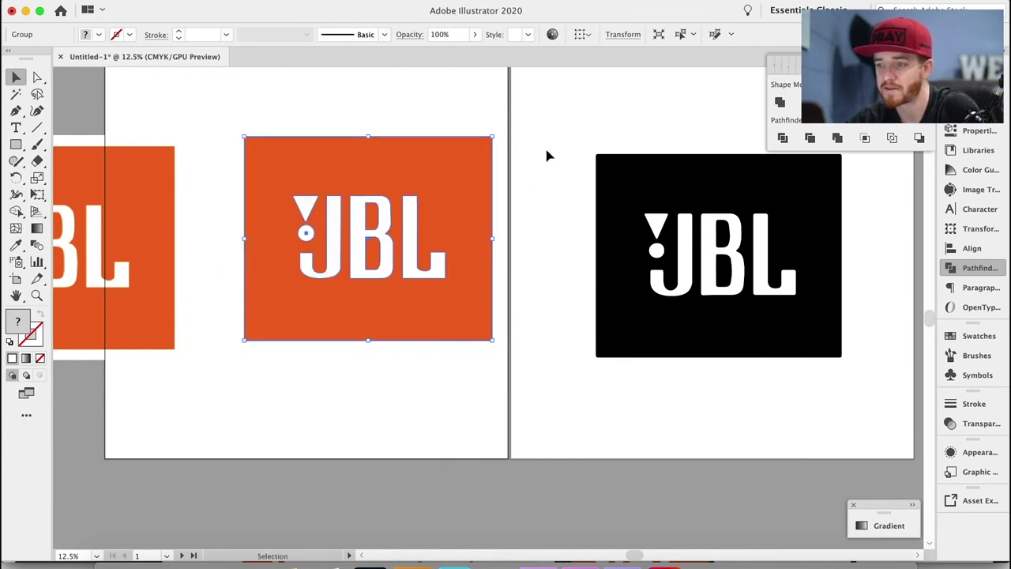
{"action": "scroll", "coordinate": [553, 132], "scroll_direction": "up", "scroll_amount": 2}
{"action": "scroll", "coordinate": [553, 133], "scroll_direction": "left", "scroll_amount": 3}
{"action": "left_click", "coordinate": [526, 123]}
Reposition the original image and the black Image Trace logo roughly level with the manually traced orange logo.
{"action": "scroll", "coordinate": [524, 122], "scroll_direction": "up", "scroll_amount": 1}
{"action": "scroll", "coordinate": [524, 122], "scroll_direction": "left", "scroll_amount": 2}
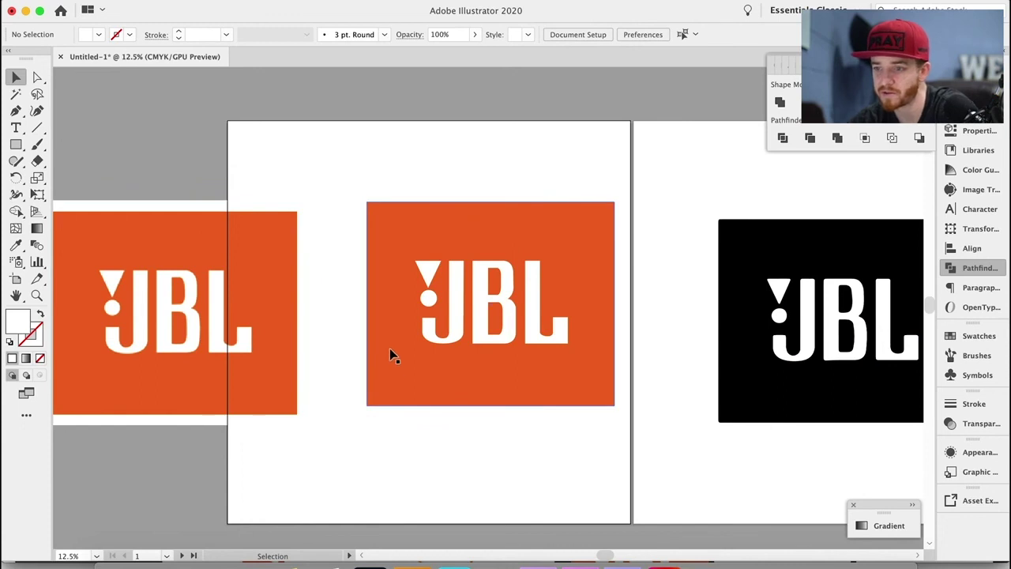
{"action": "left_click_drag", "start_coordinate": [169, 276], "coordinate": [182, 259]}
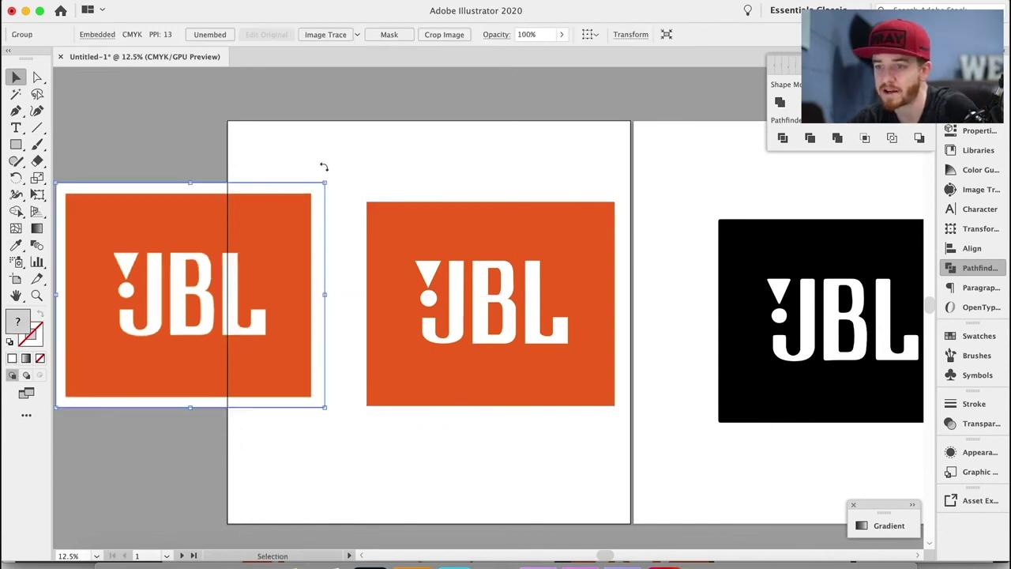
{"action": "left_click", "coordinate": [333, 156]}
{"action": "scroll", "coordinate": [526, 205], "scroll_direction": "right", "scroll_amount": 5}
{"action": "left_click_drag", "start_coordinate": [654, 245], "coordinate": [658, 236]}
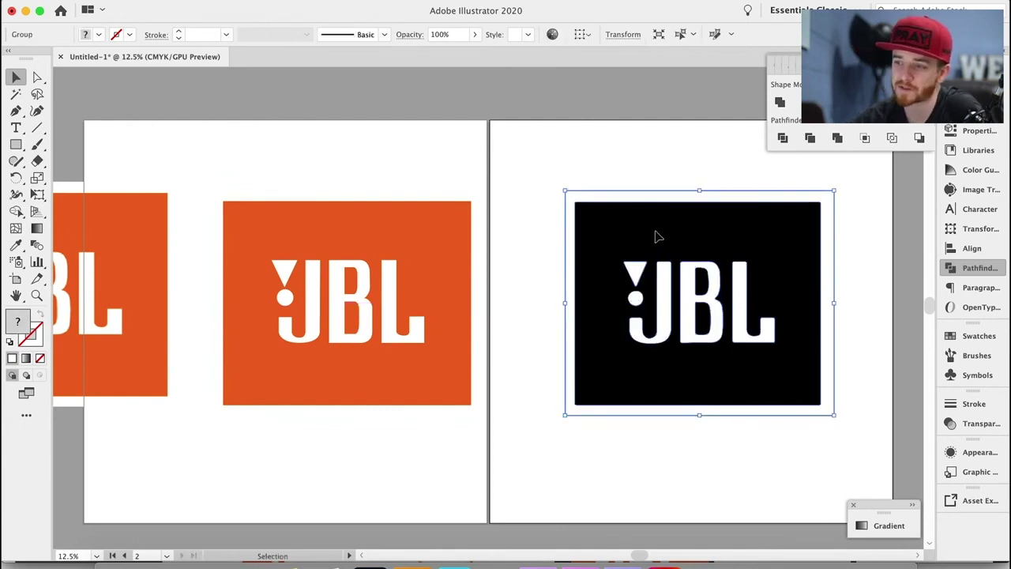
{"action": "left_click", "coordinate": [624, 161]}
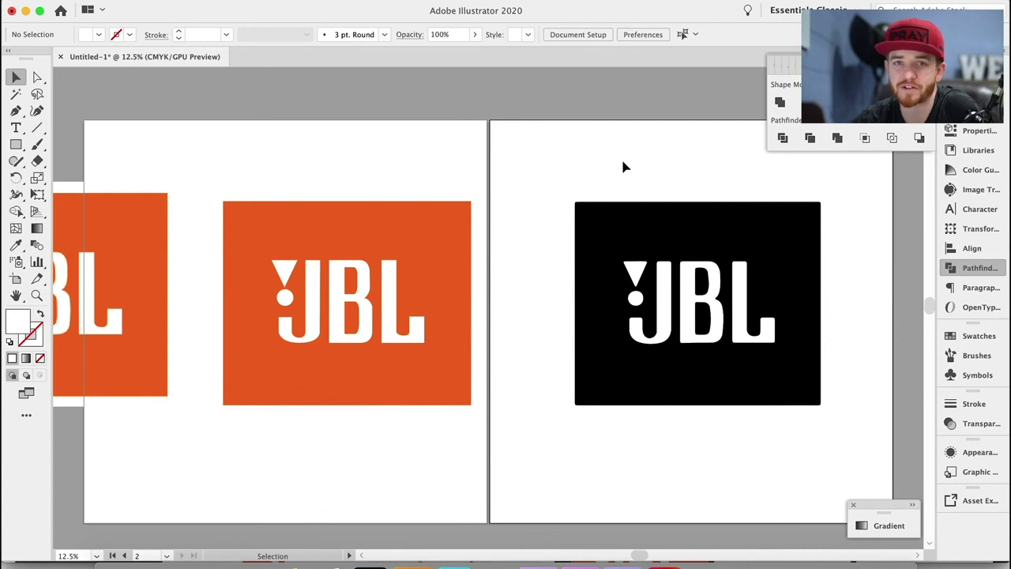